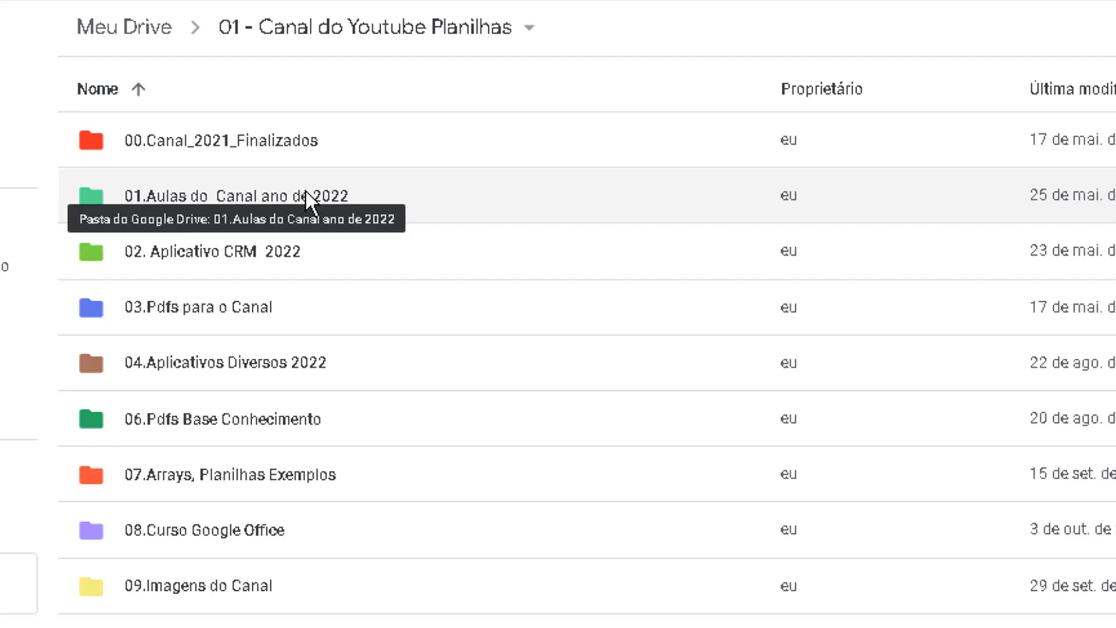
double_click(311, 186)
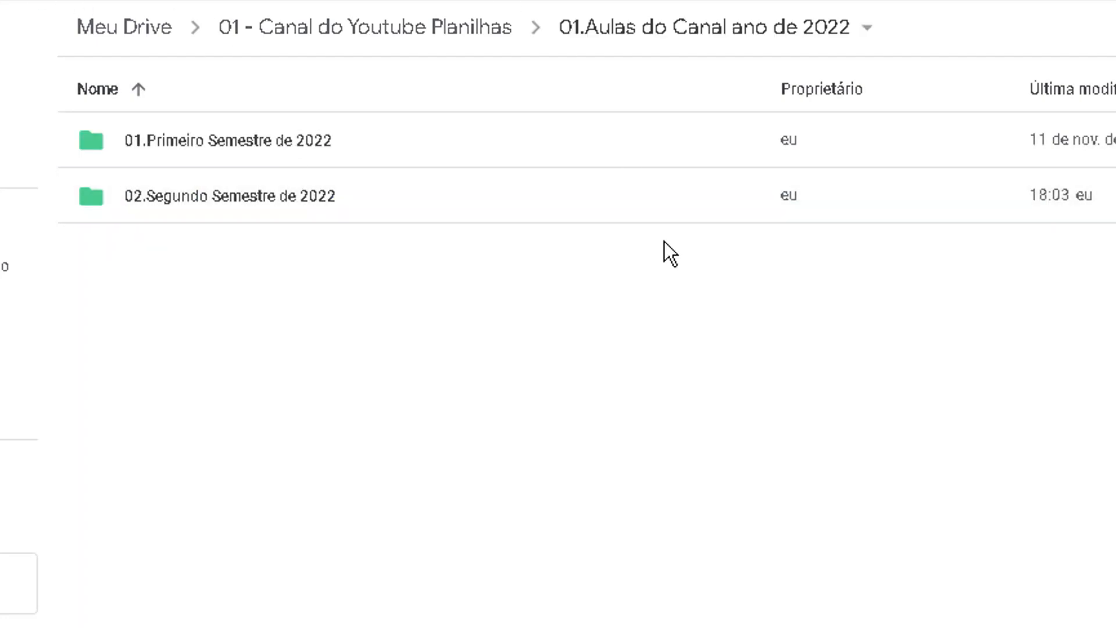
key(alt+Left)
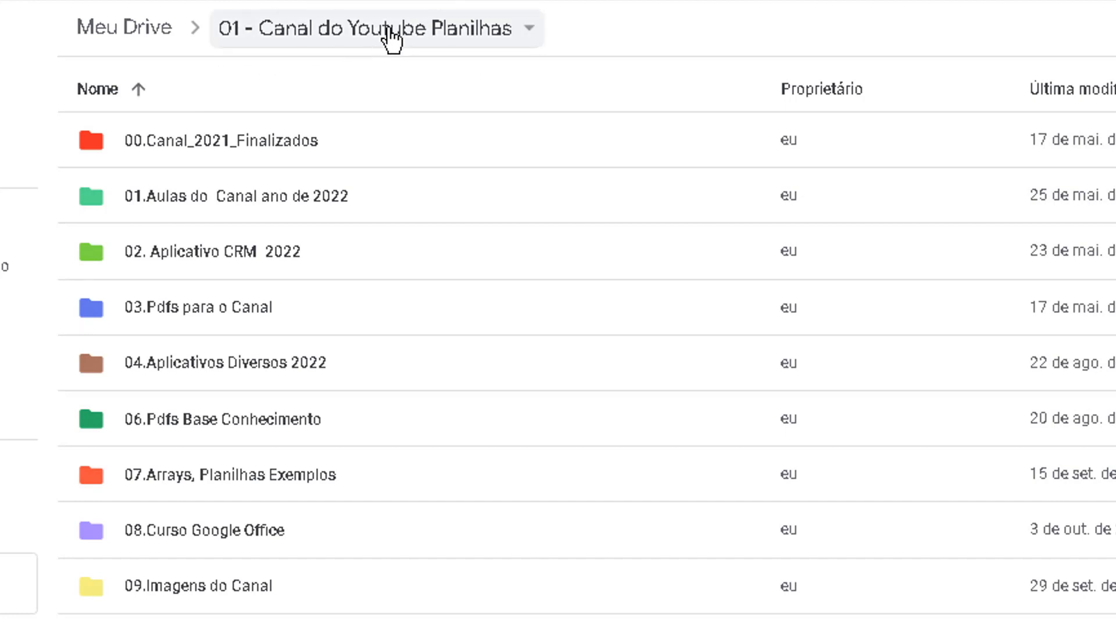
click(165, 32)
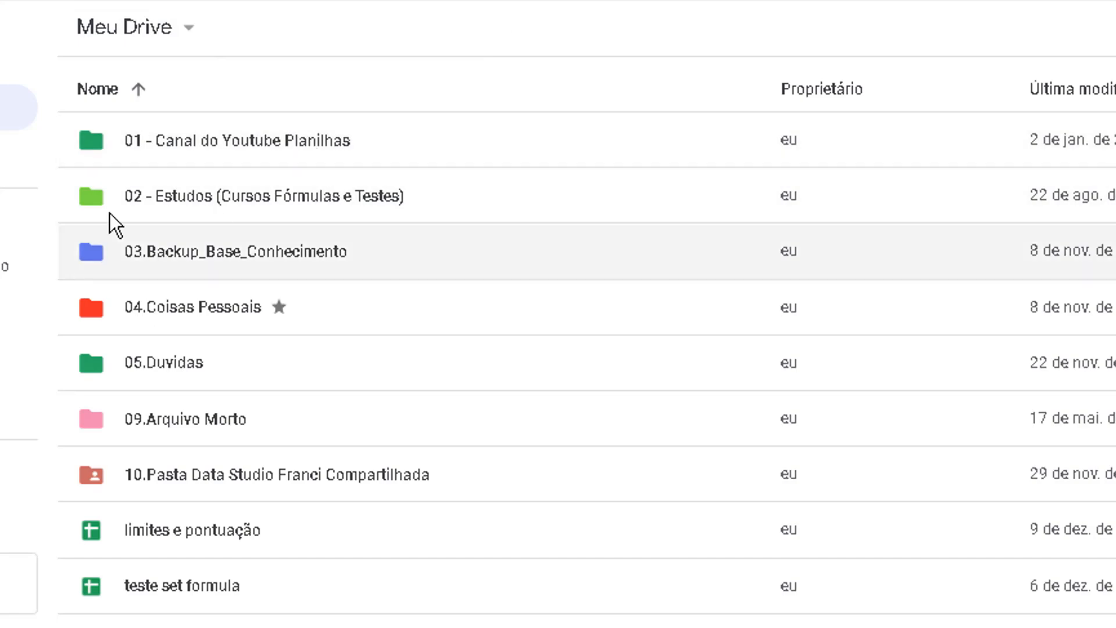
click(215, 130)
double_click(213, 132)
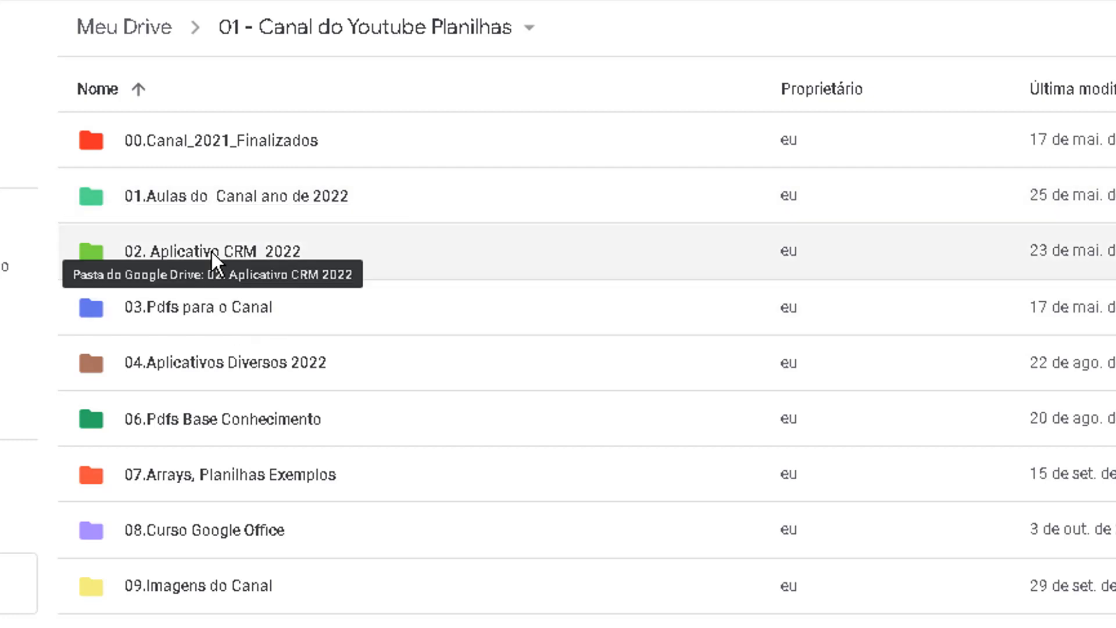
Open the 02.Segundo Semestre de 2022 folder inside 01.Aulas do Canal ano de 2022
double_click(236, 198)
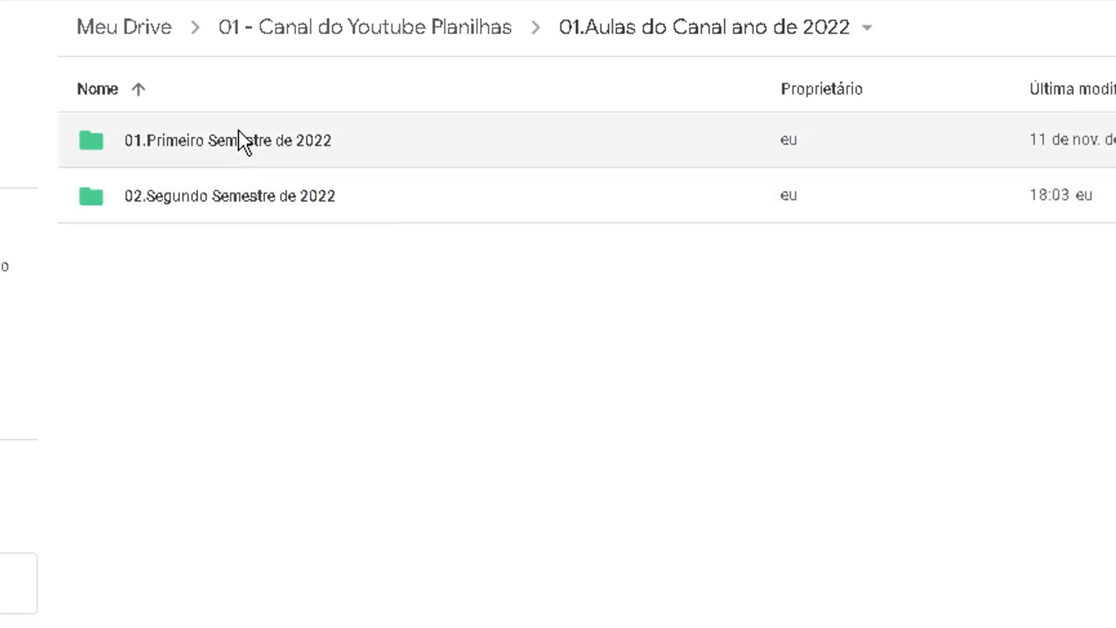
double_click(239, 130)
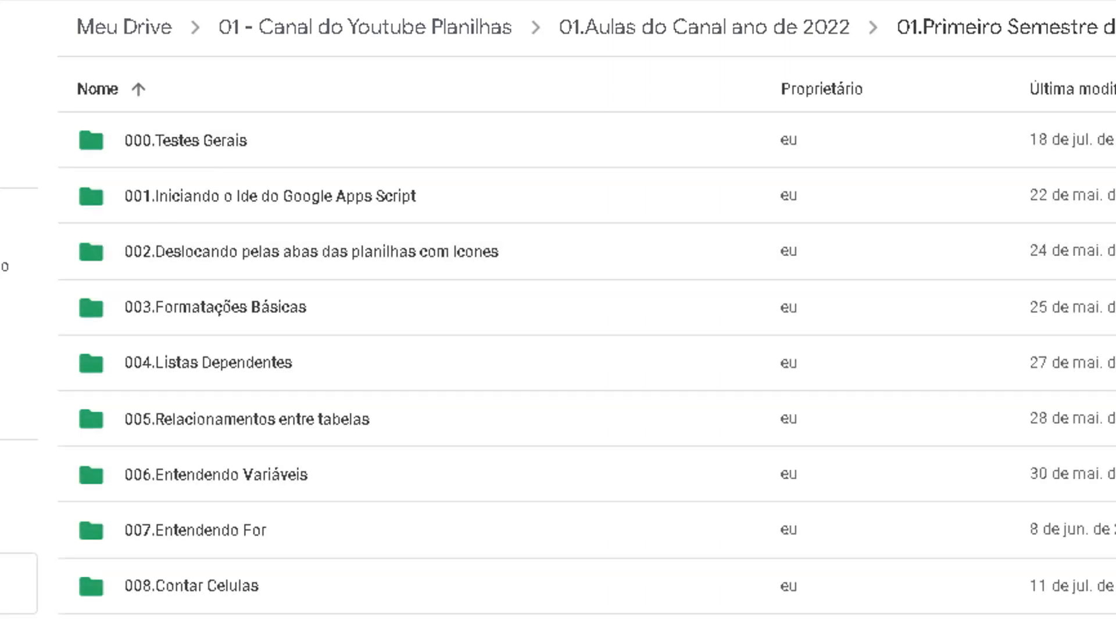
key(alt+Left)
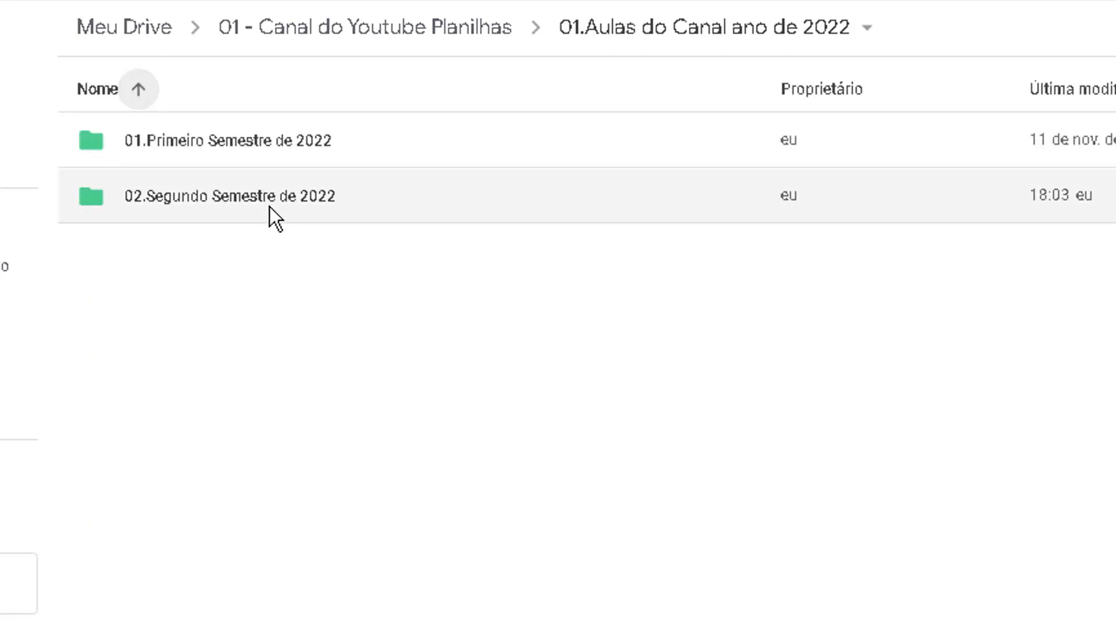
double_click(272, 201)
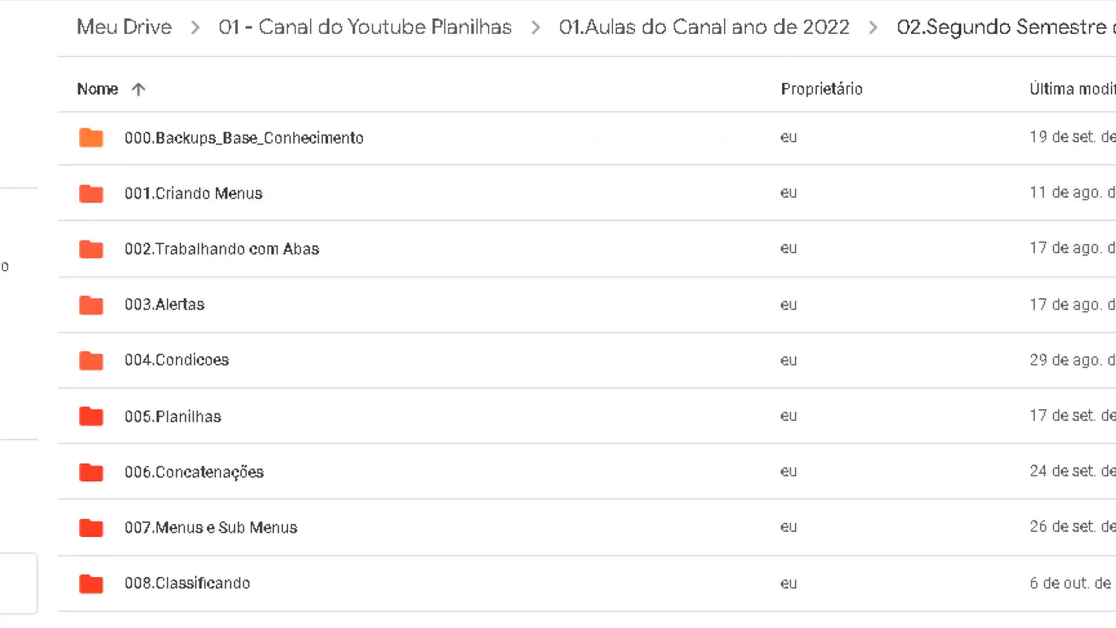
Open the ARRAY FORMULA 03/05 spreadsheet from the 013.ArrayFormula folder
scroll(587, 360, down, 5)
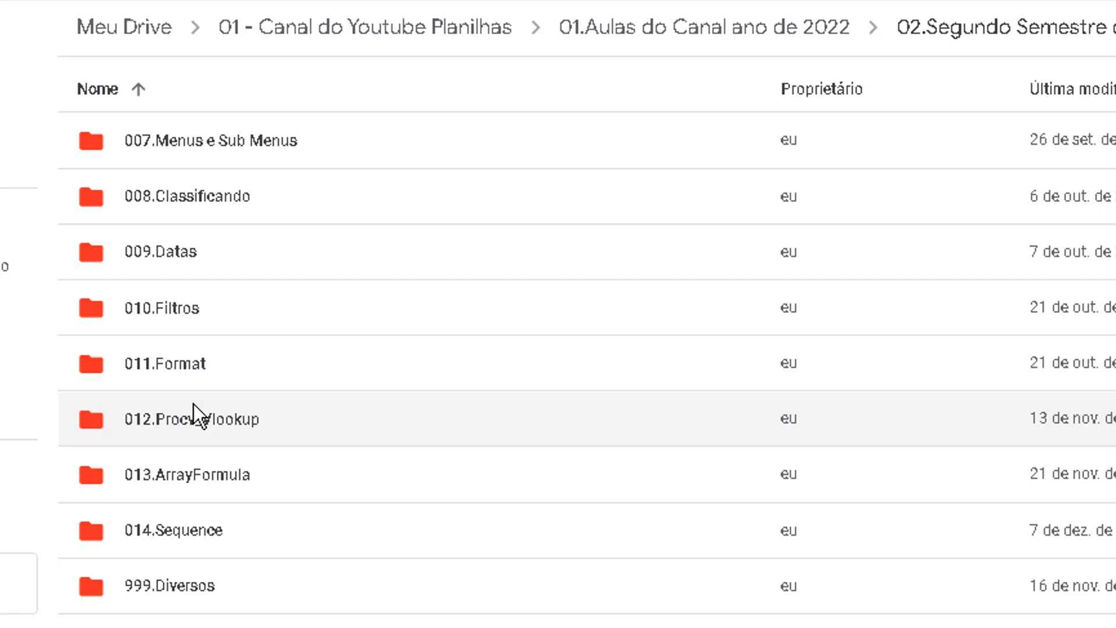
double_click(209, 476)
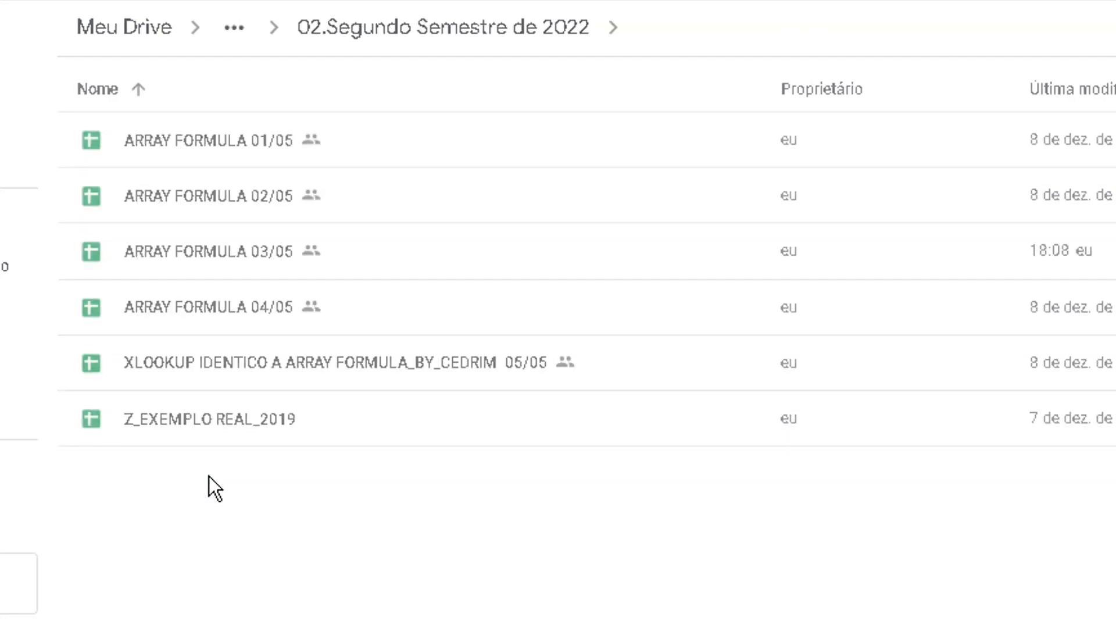
click(234, 249)
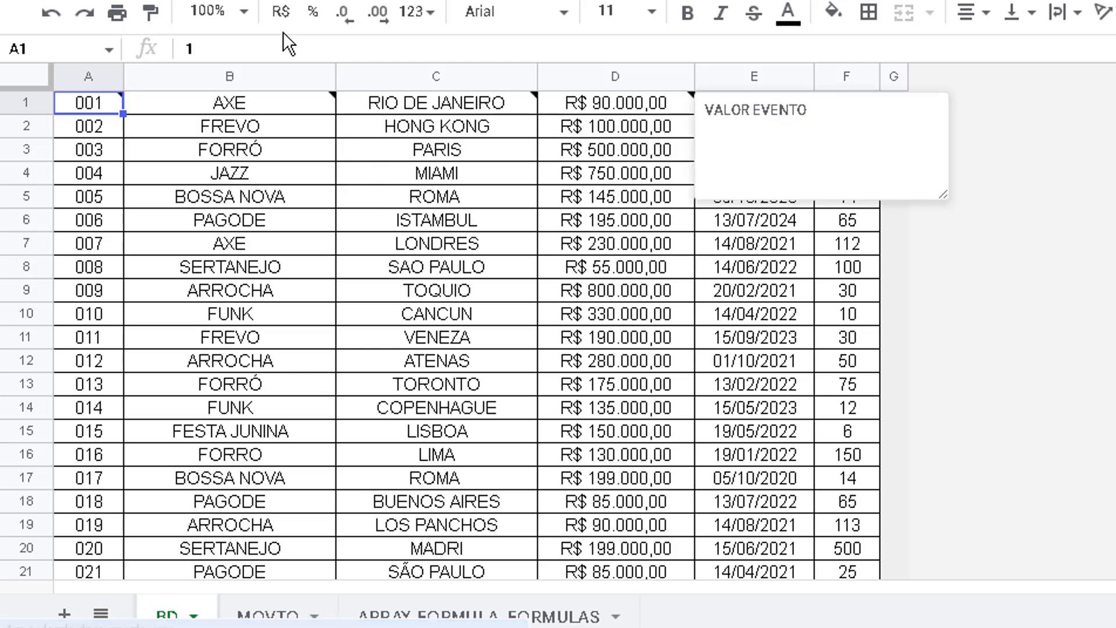
Read the note on cell A1 of the BD sheet and compare its ID with the MOVTO sheet
mouse_move(94, 104)
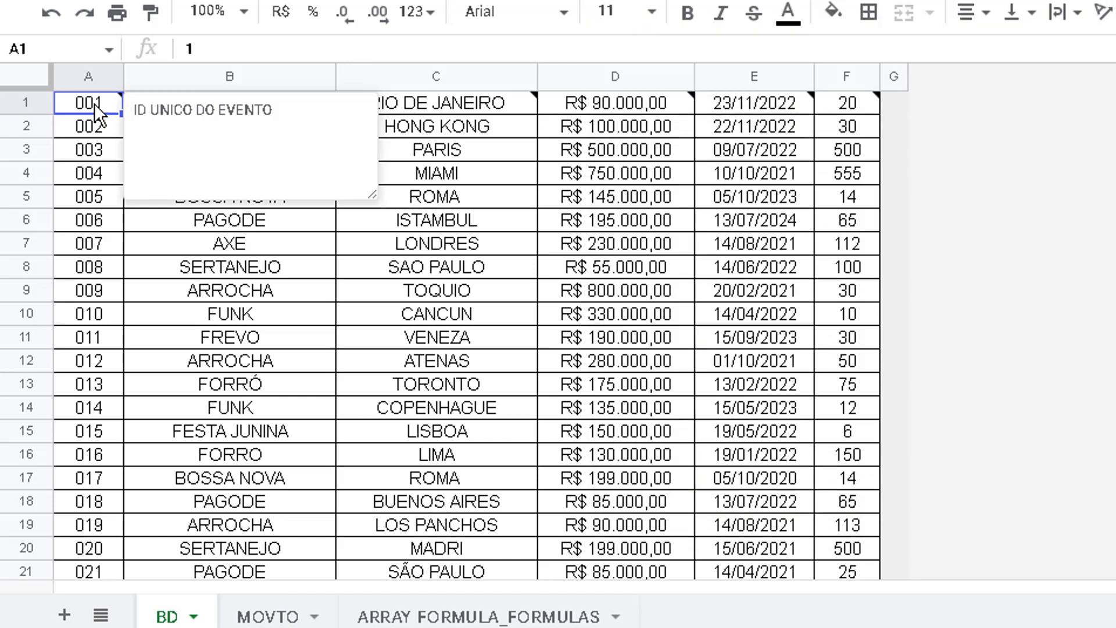
click(299, 618)
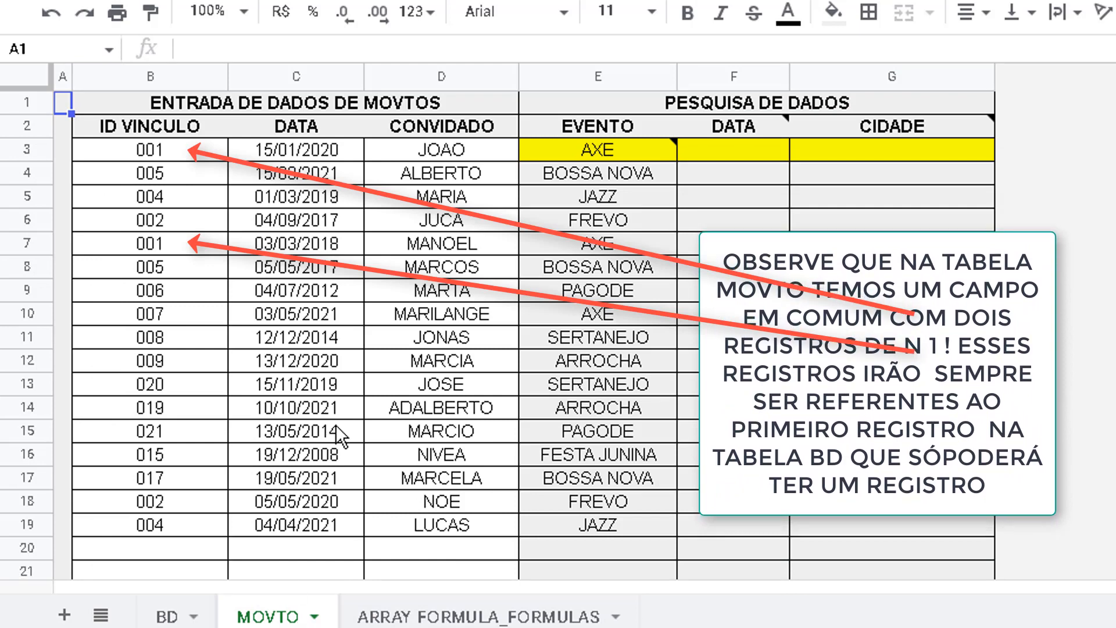
click(167, 617)
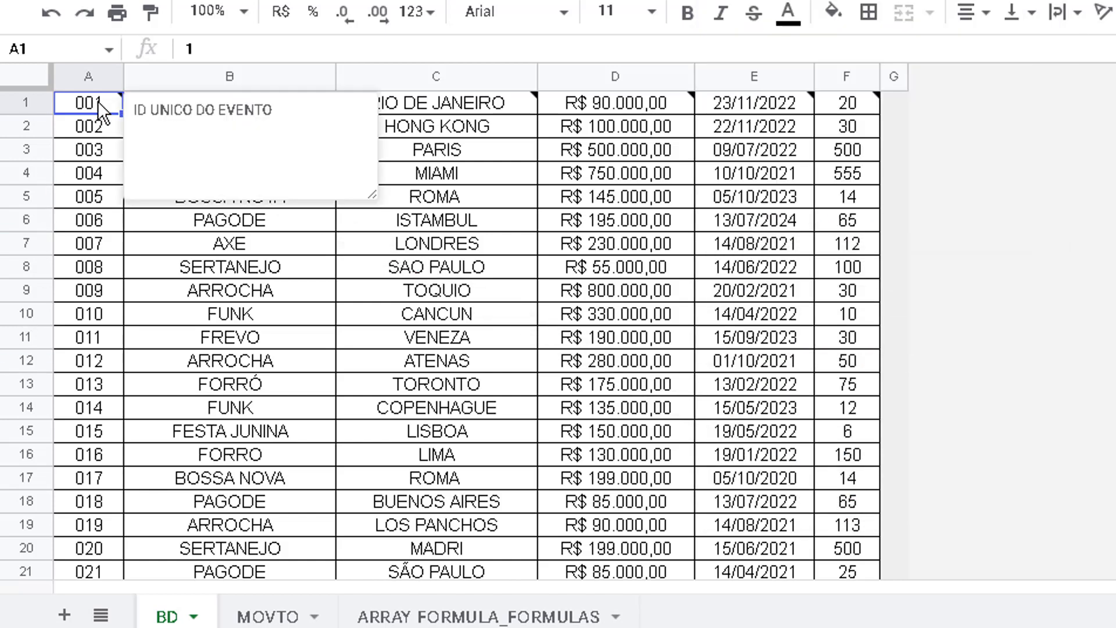
Read the notes on cells B1 to F1 of the BD sheet to learn what each column holds
key(Right)
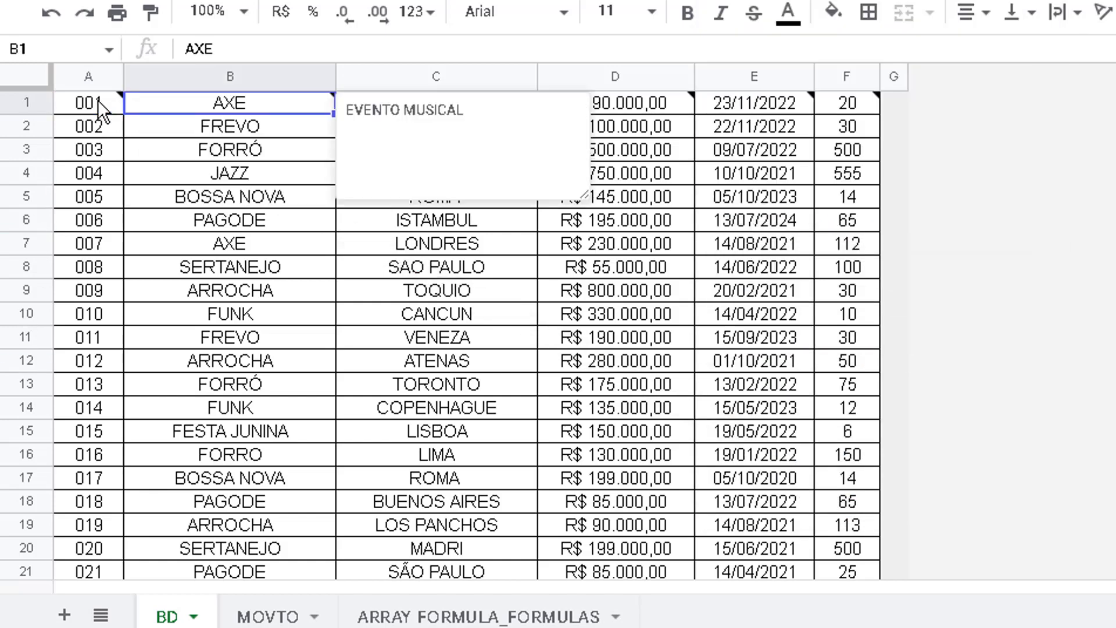
key(Right)
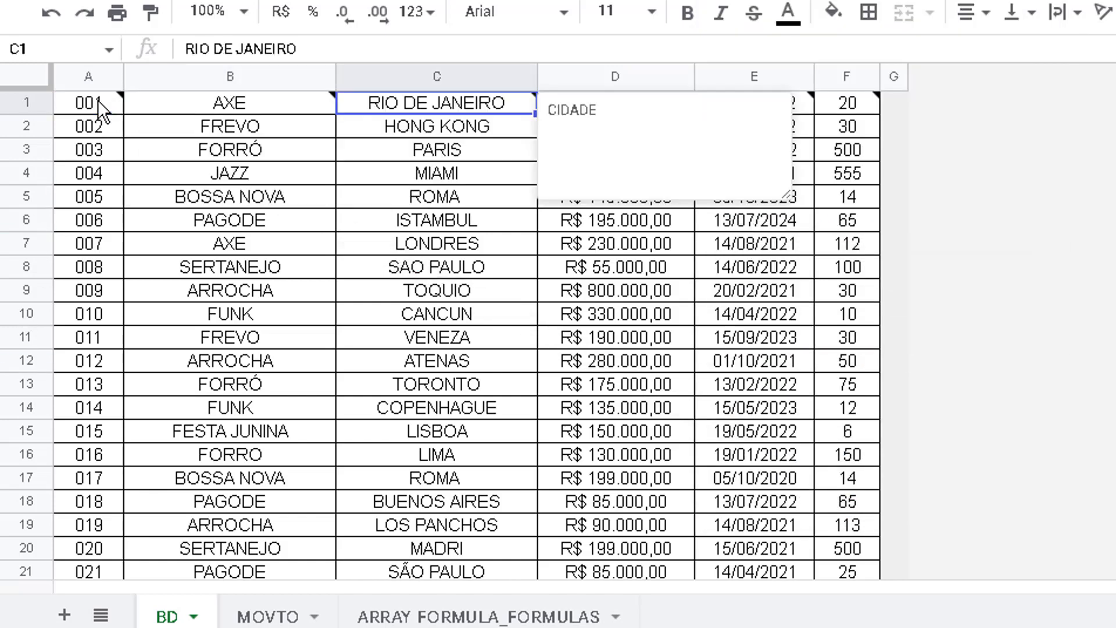
key(Right)
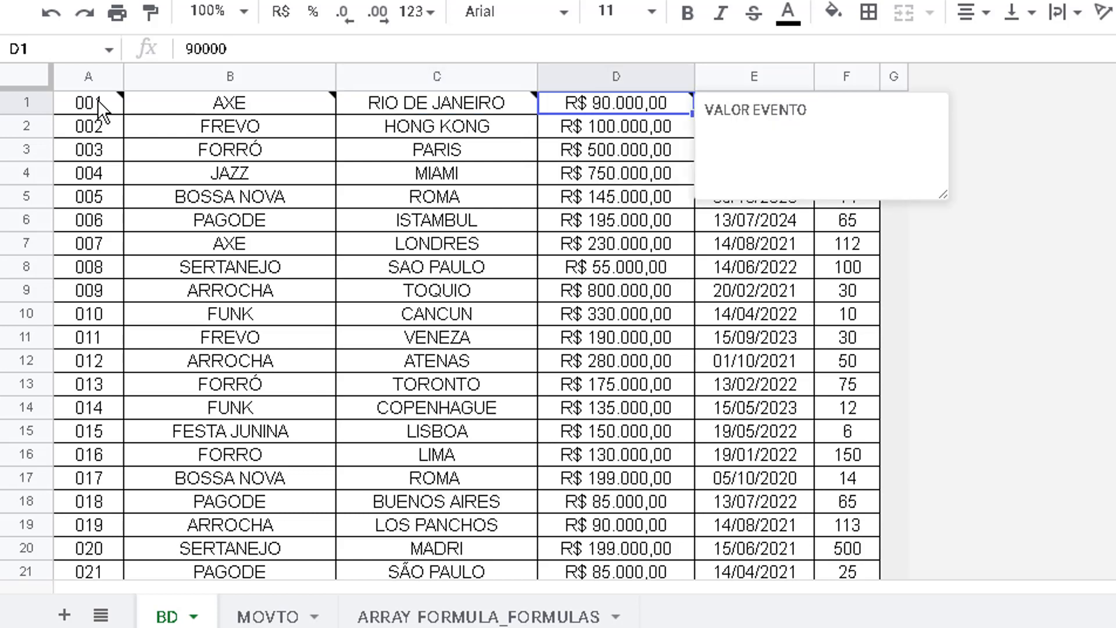
key(Right)
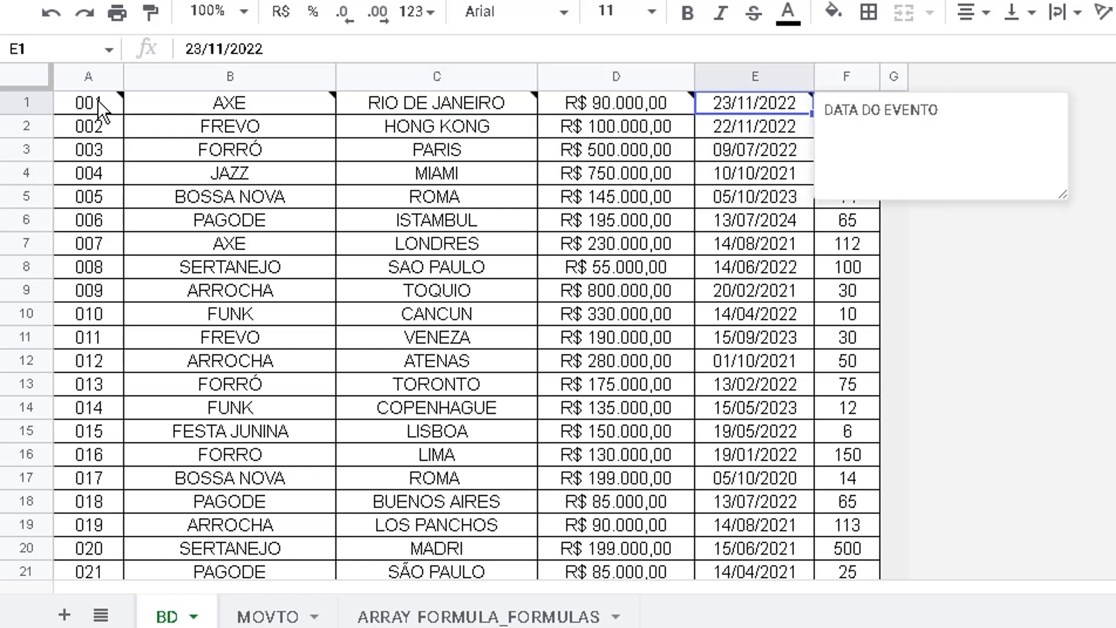
key(Right)
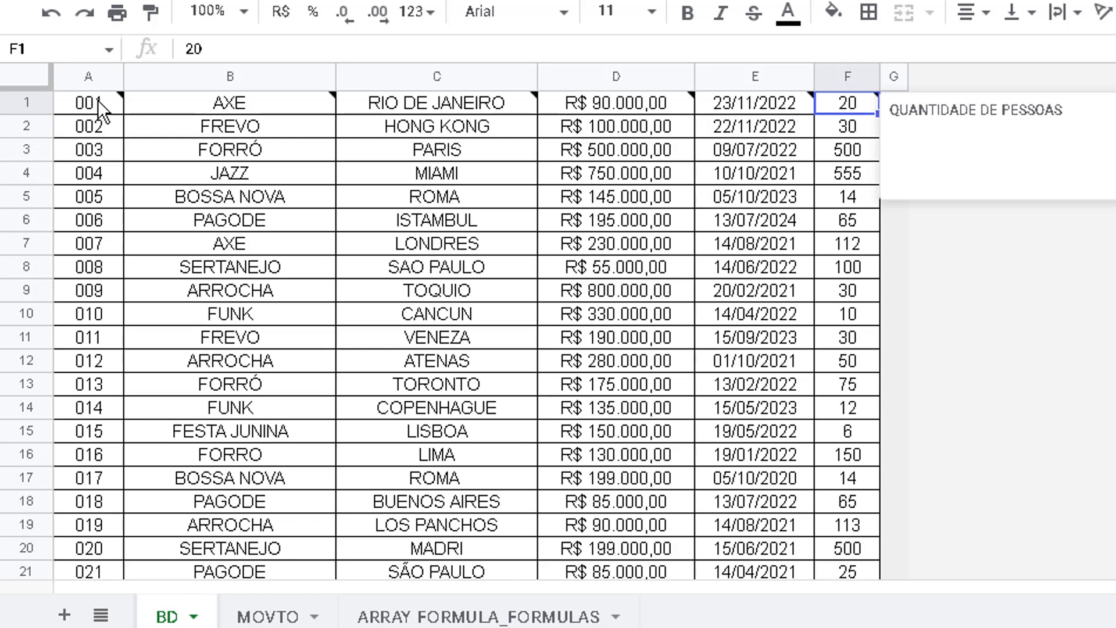
key(Left)
key(Left)
key(Left)
key(Left)
key(Left)
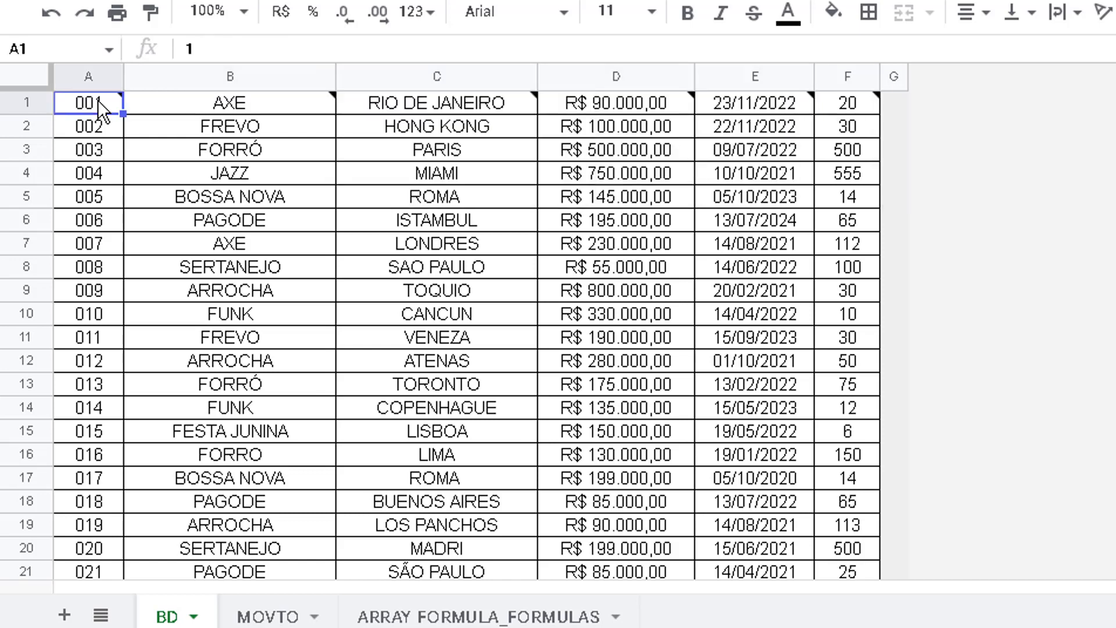
key(Right)
key(Right)
key(Right)
key(Right)
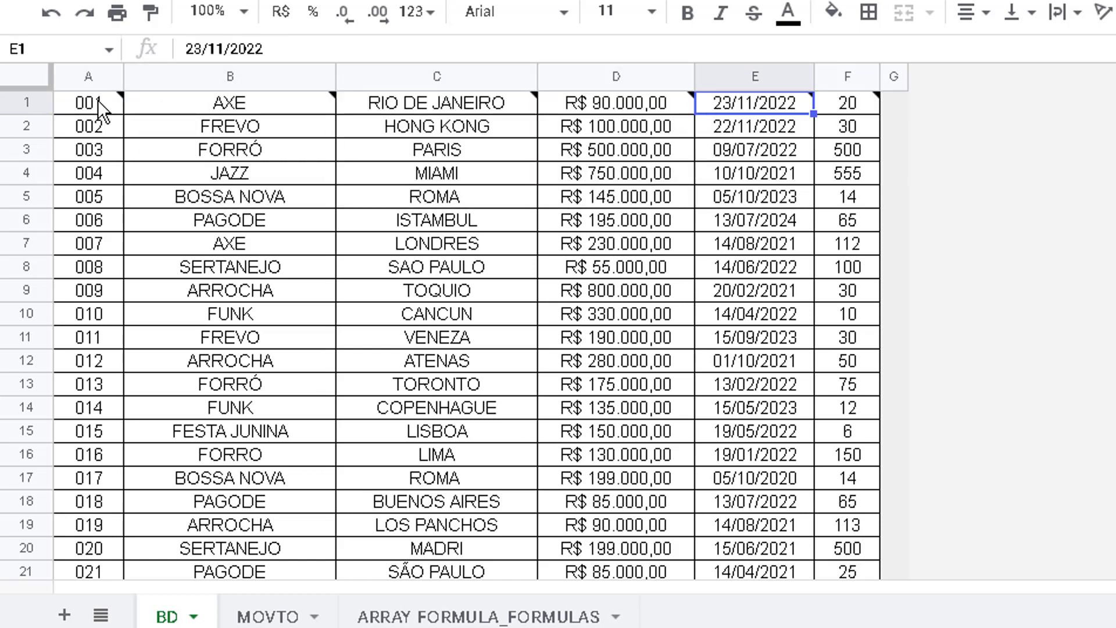
key(Right)
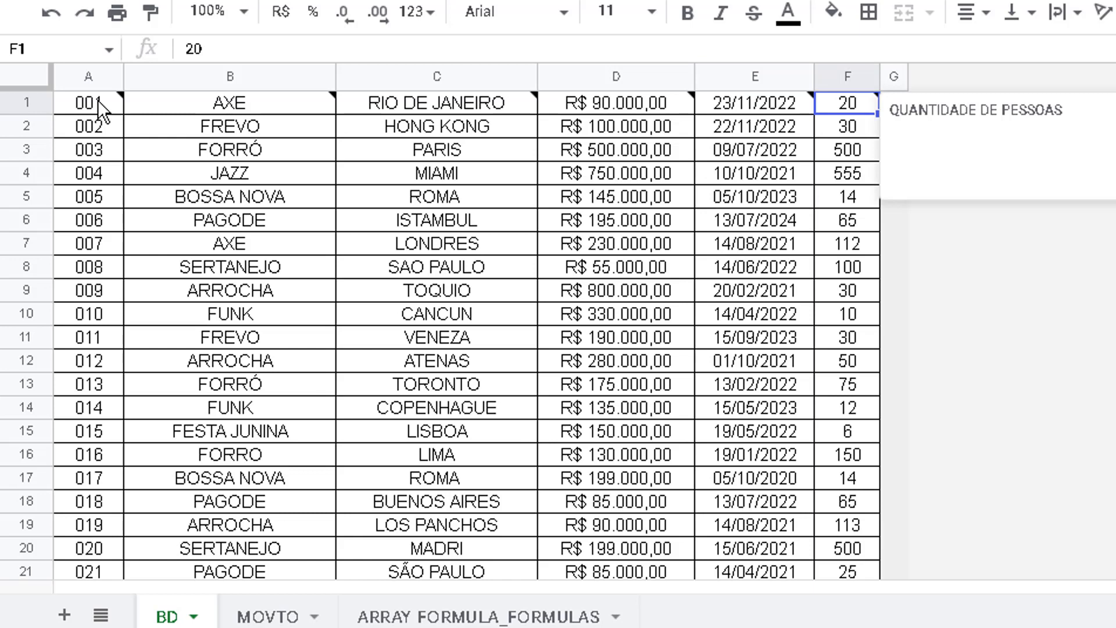
Look over the BD sheet's rows down column F past the end of the table and return to F1
key(Down)
key(Down)
key(Down)
key(Down)
key(Down)
key(Down)
key(Down)
key(Down)
key(Down)
key(Down)
key(Down)
key(Down)
key(Down)
key(Down)
key(Down)
key(Down)
key(Down)
key(Down)
key(Down)
key(Down)
key(Down)
key(Down)
key(Down)
key(Down)
key(Down)
key(Down)
key(Down)
key(Down)
key(Down)
key(Down)
key(Down)
key(Down)
key(Down)
key(Down)
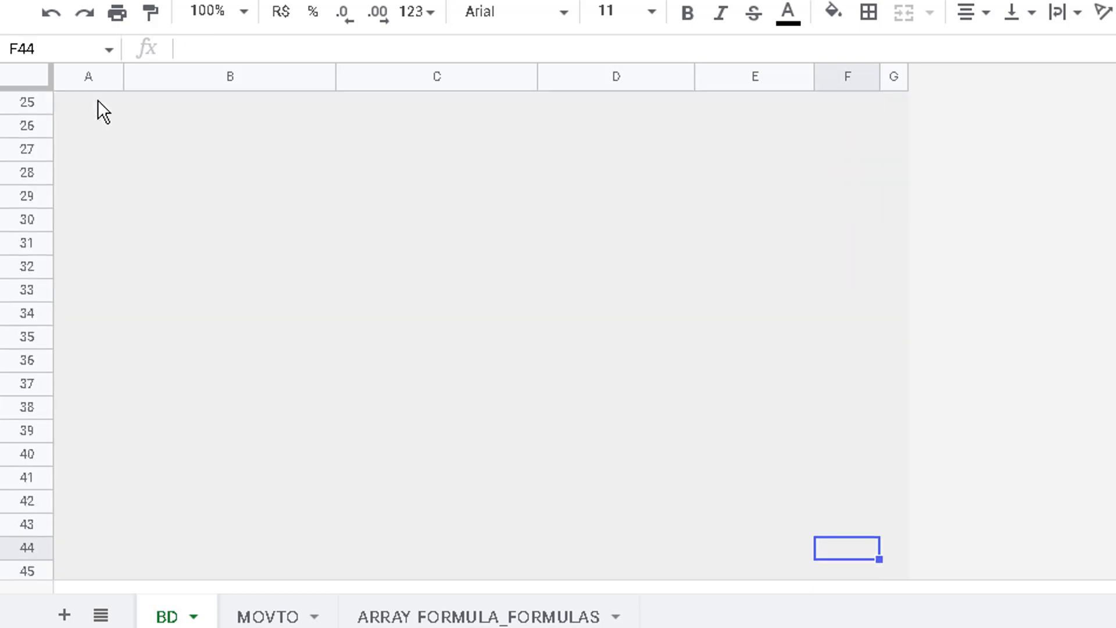
key(Down)
key(Down)
key(Down)
key(Down)
key(Up)
key(Up)
key(Up)
key(Up)
key(Up)
key(Up)
key(Up)
key(Up)
key(Up)
key(Up)
key(Up)
key(Up)
key(Up)
key(Up)
key(Up)
key(Up)
key(Up)
key(Up)
key(Up)
key(Up)
key(Up)
key(Up)
key(Up)
key(Up)
key(Up)
key(Up)
key(Up)
key(Up)
key(Up)
key(Up)
key(Up)
key(Up)
key(Up)
key(Up)
key(Up)
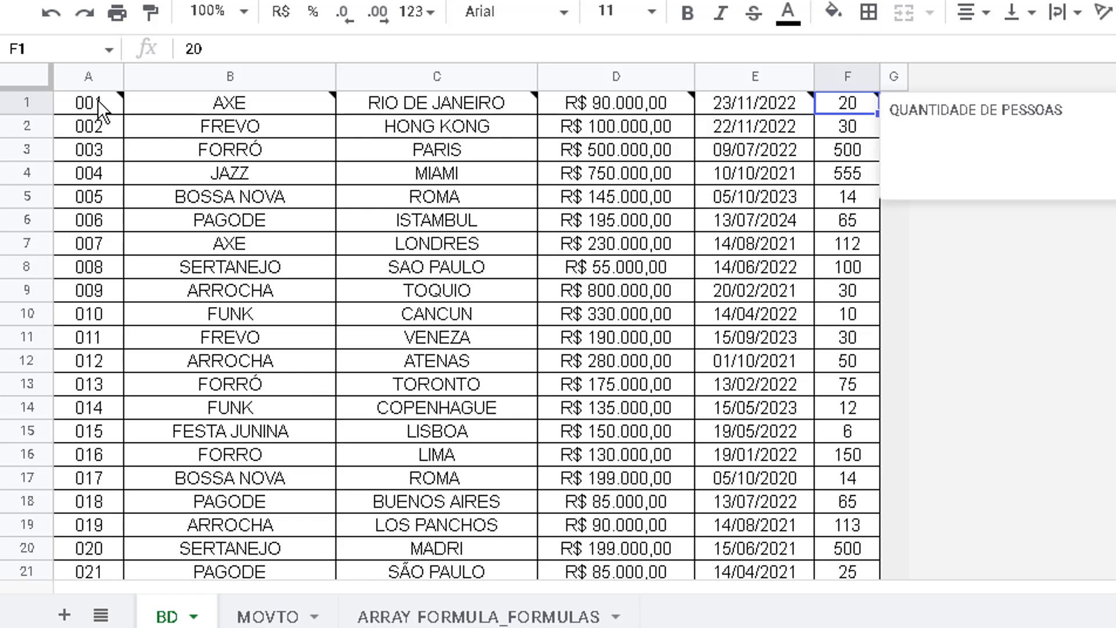
Examine the event IDs in column A of the BD sheet, from rows 6 and 7 down past the last record
click(105, 218)
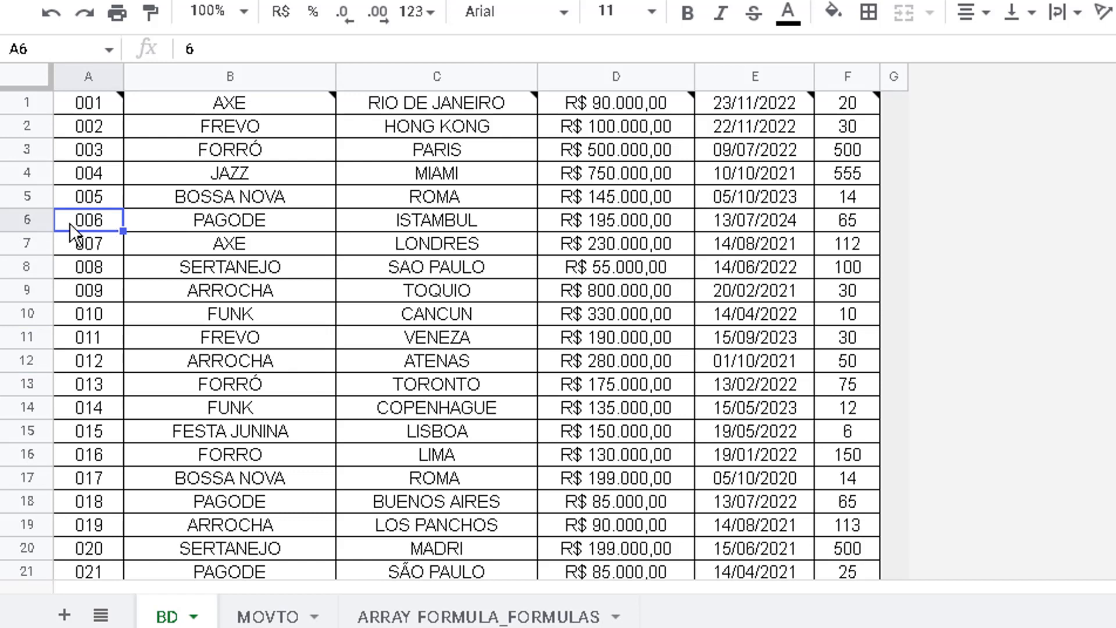
click(28, 219)
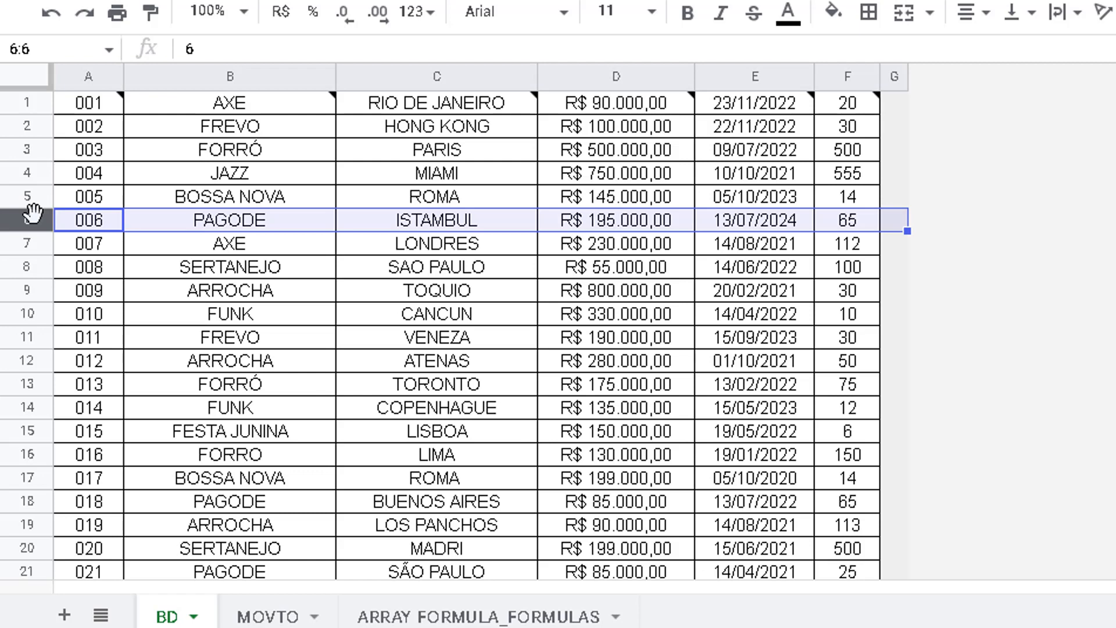
click(98, 250)
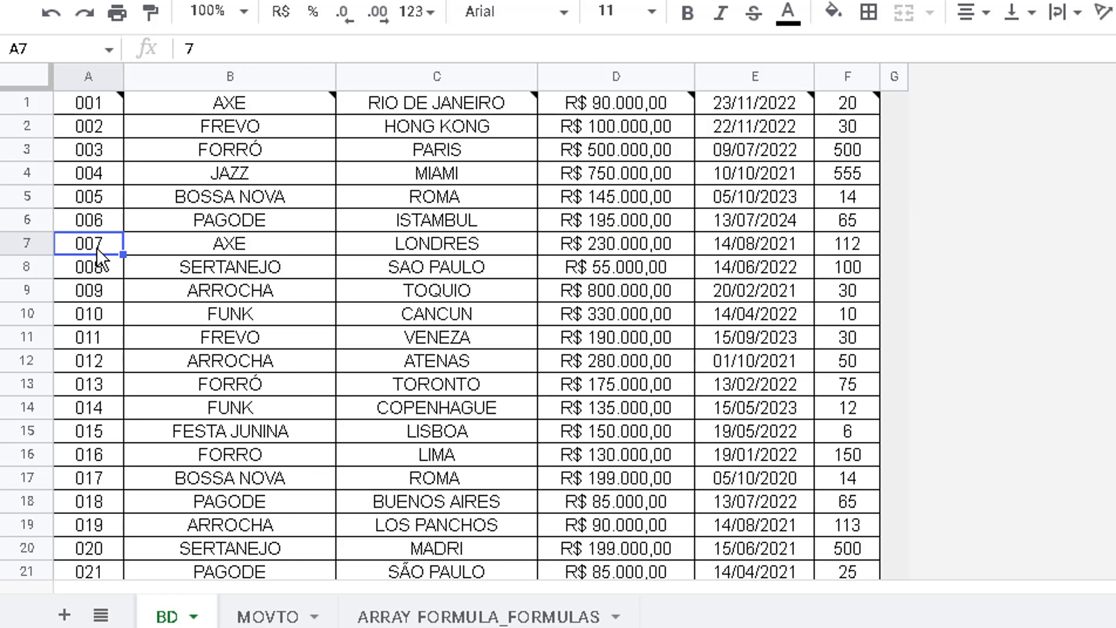
key(Down)
key(Down)
key(Down)
key(Down)
key(Down)
key(Down)
key(Down)
key(Down)
key(Down)
key(Down)
key(Down)
key(Down)
key(Down)
key(Down)
key(Down)
key(Down)
key(Down)
key(Down)
key(Down)
key(Down)
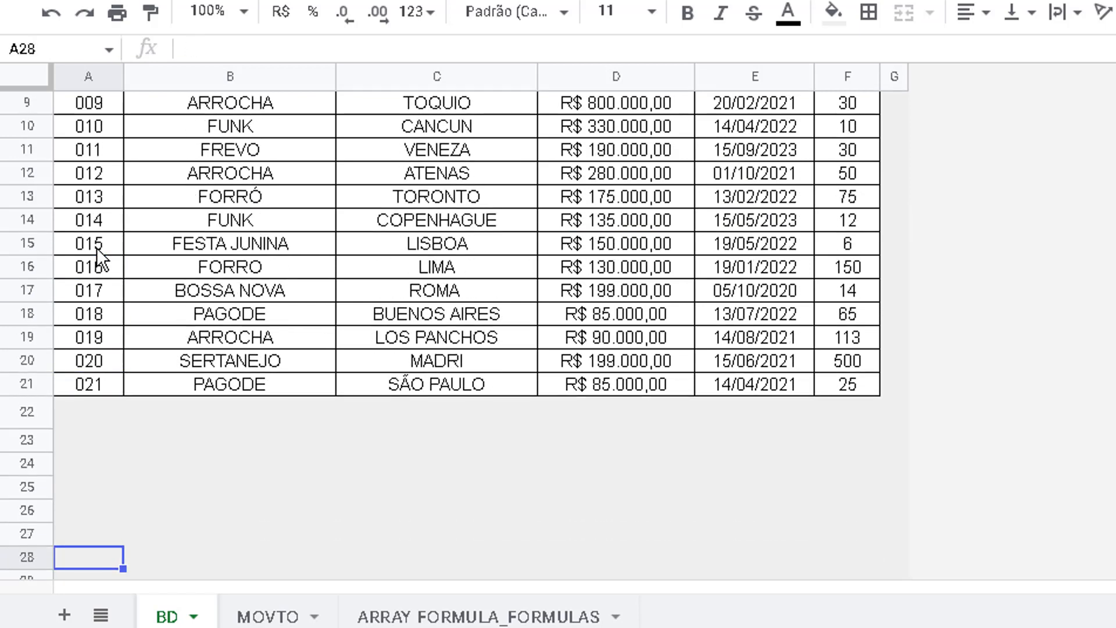
key(Up)
key(Up)
key(Up)
key(Up)
key(Up)
key(Up)
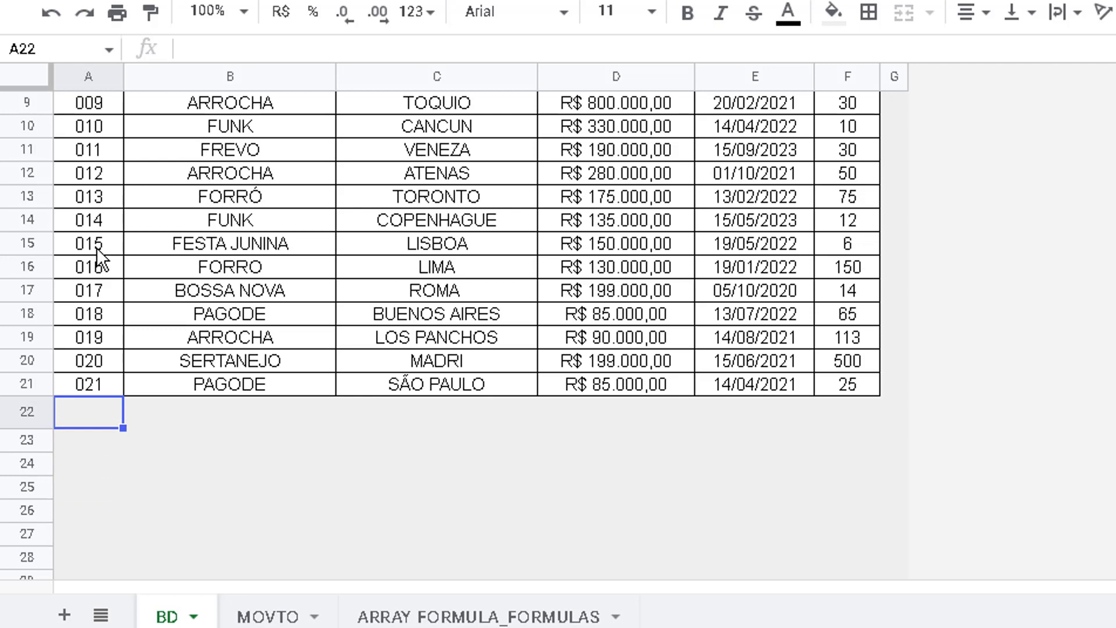
key(Up)
key(Up)
key(Up)
key(Up)
key(Up)
key(Up)
key(Up)
key(Up)
key(Up)
key(Up)
key(Up)
key(Up)
key(Up)
key(Up)
key(Up)
key(Up)
key(Up)
key(Up)
key(Up)
key(Up)
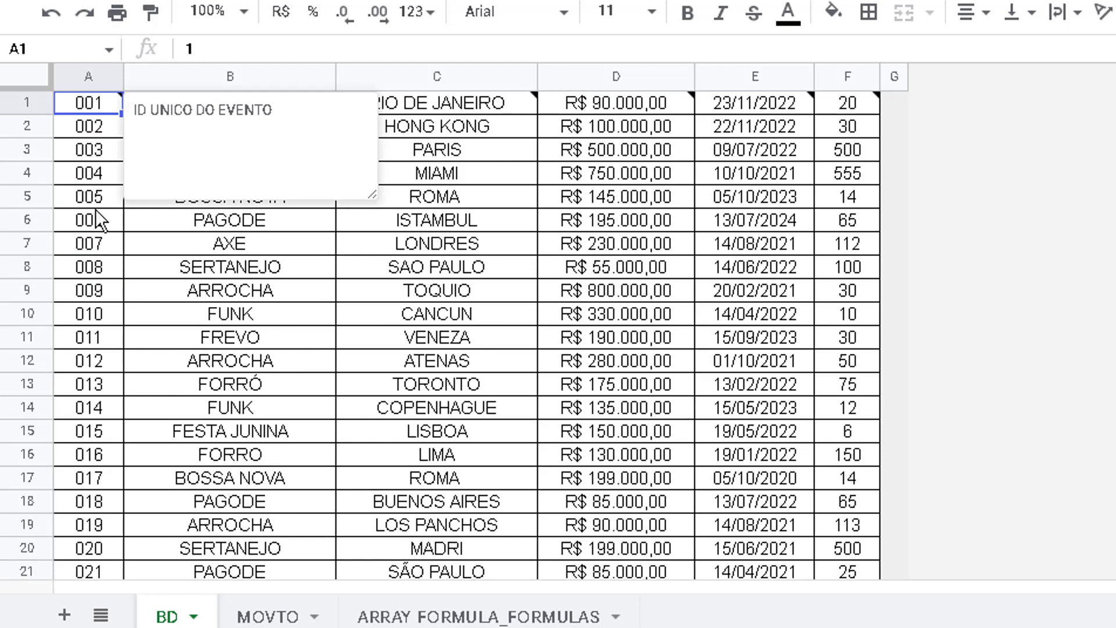
Examine the ID VINCULO and DATA entries of the first record on the MOVTO sheet
click(301, 615)
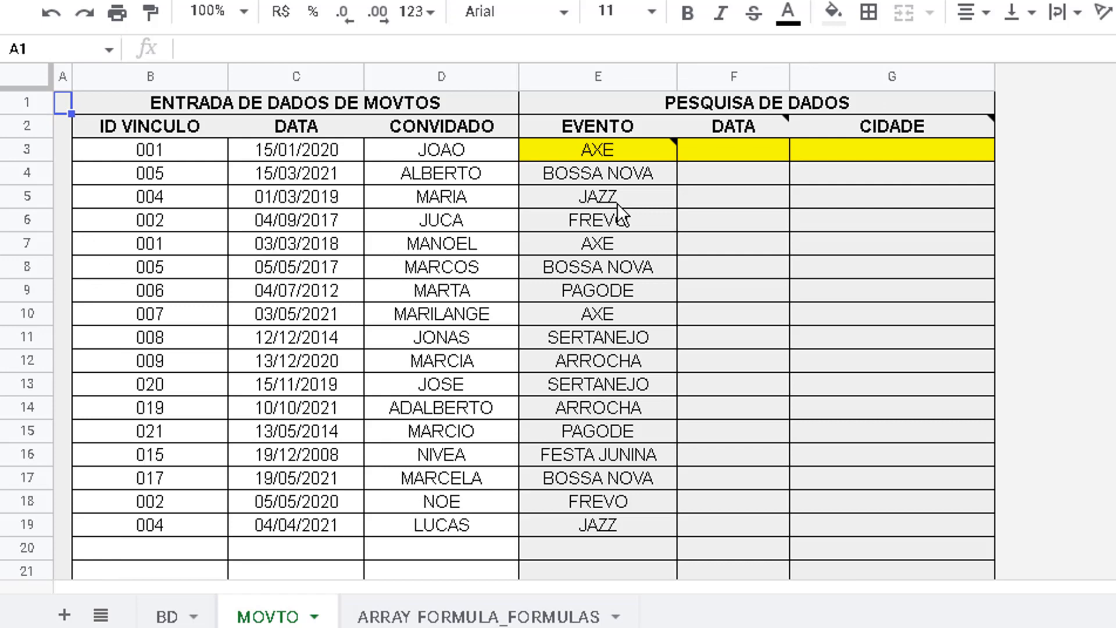
click(159, 153)
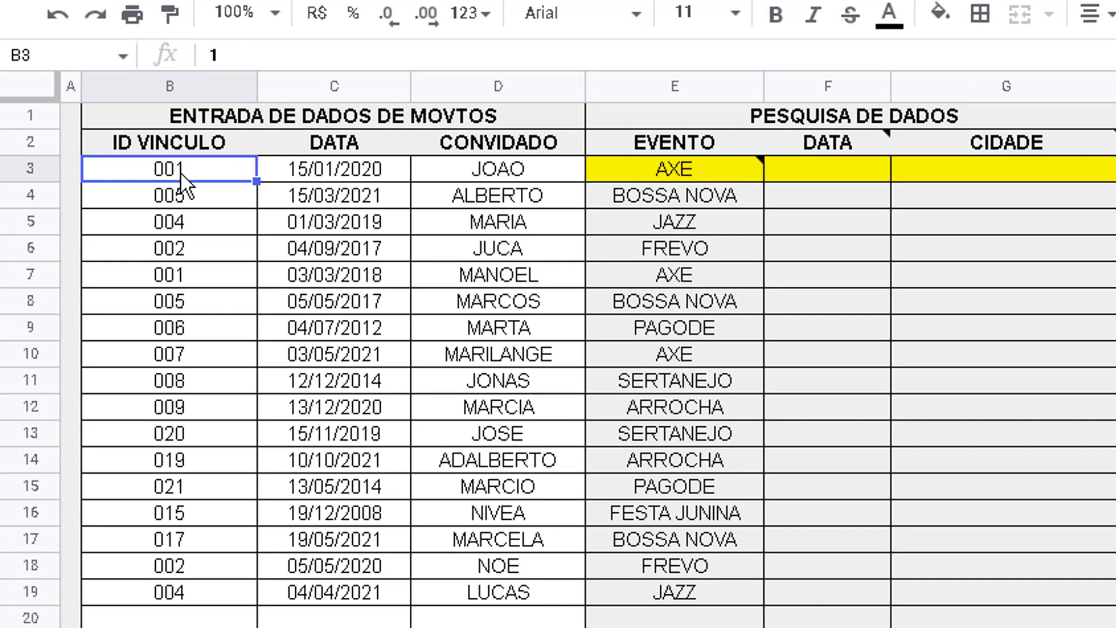
key(Right)
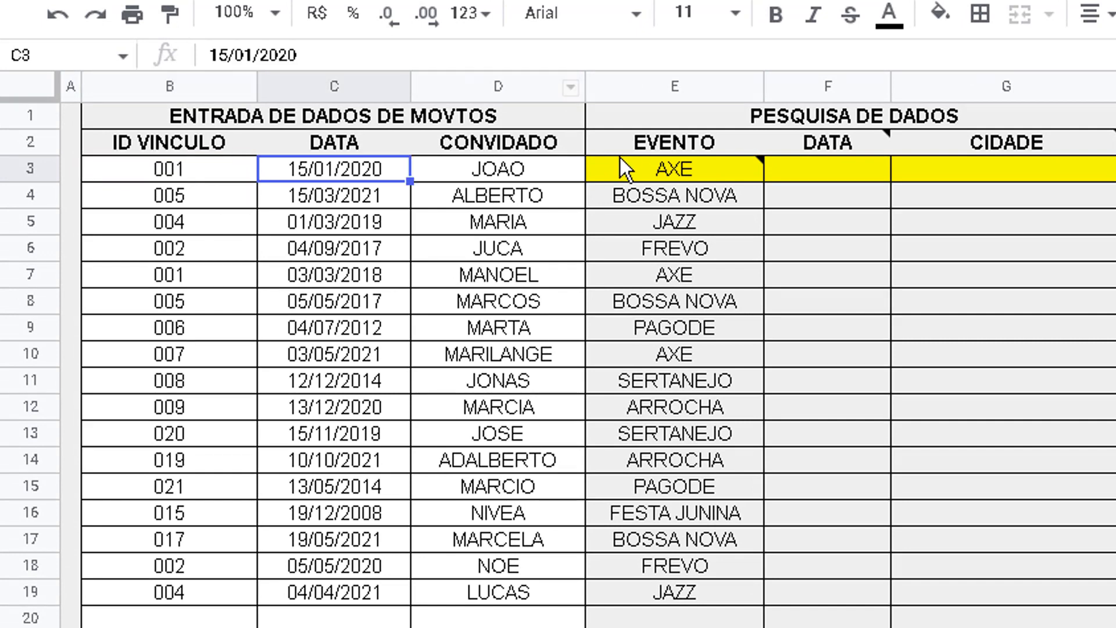
Fill the lookup range E4:G20 on the MOVTO sheet with grey, leaving the yellow formula row out
drag(620, 167, 1072, 616)
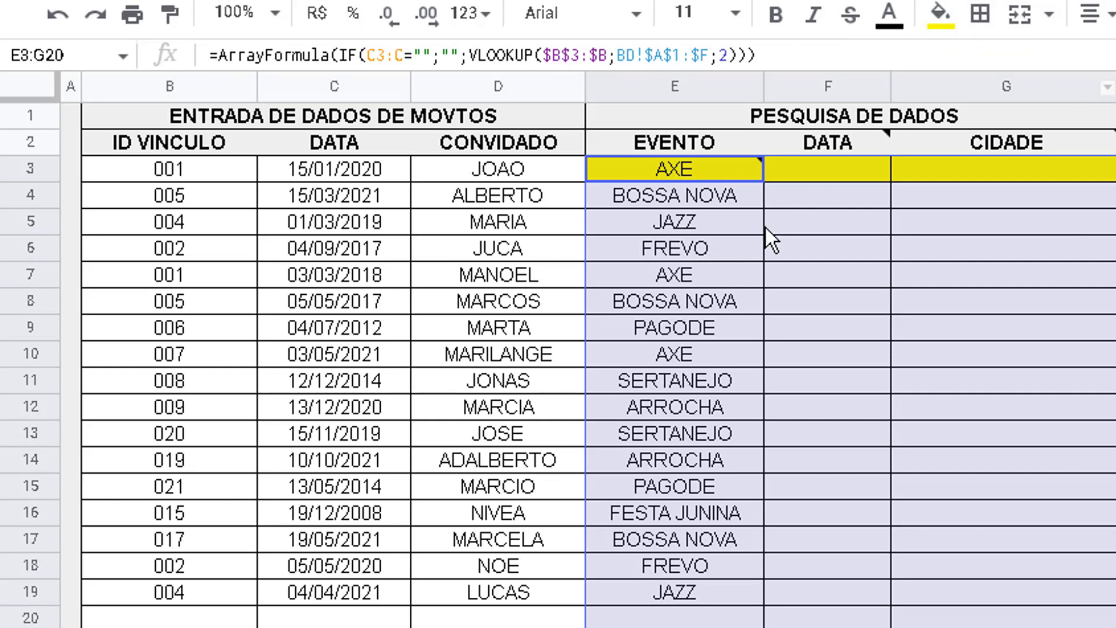
click(750, 222)
click(699, 201)
drag(947, 252, 1048, 613)
click(938, 25)
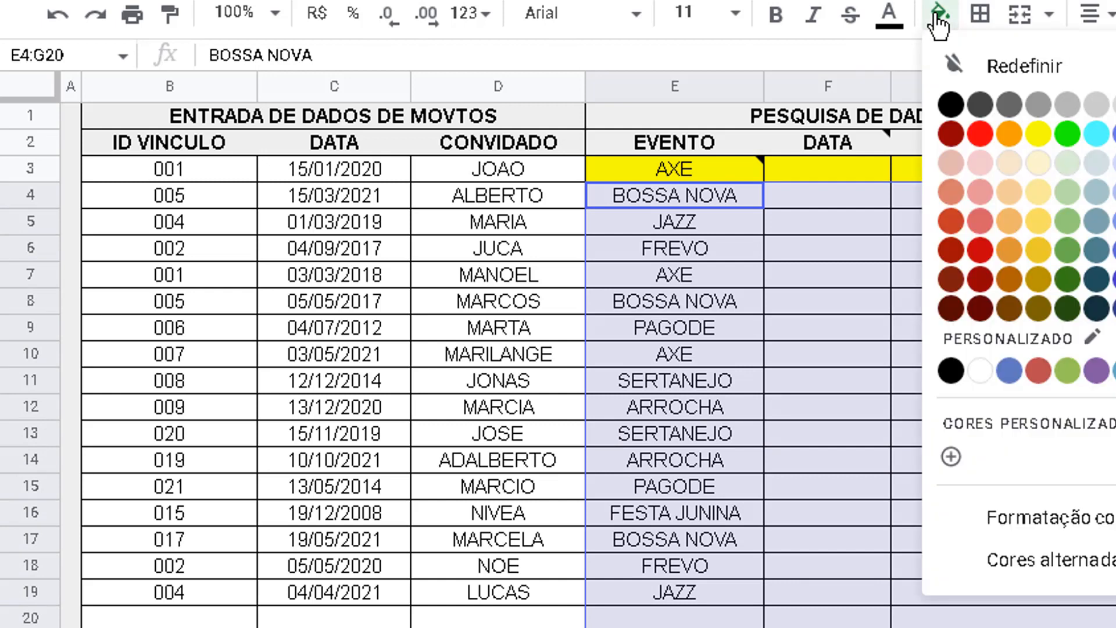
click(1091, 99)
click(844, 265)
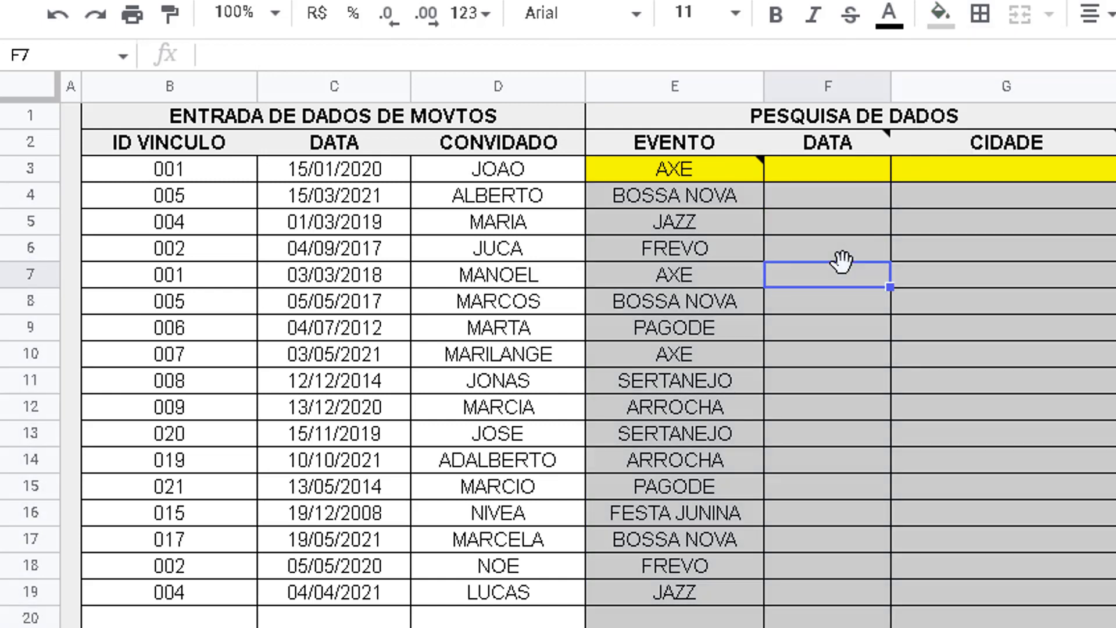
Compare the ID VINCULO entries in column B with the VLOOKUP formula in E3 and the IDs on the BD sheet
click(190, 168)
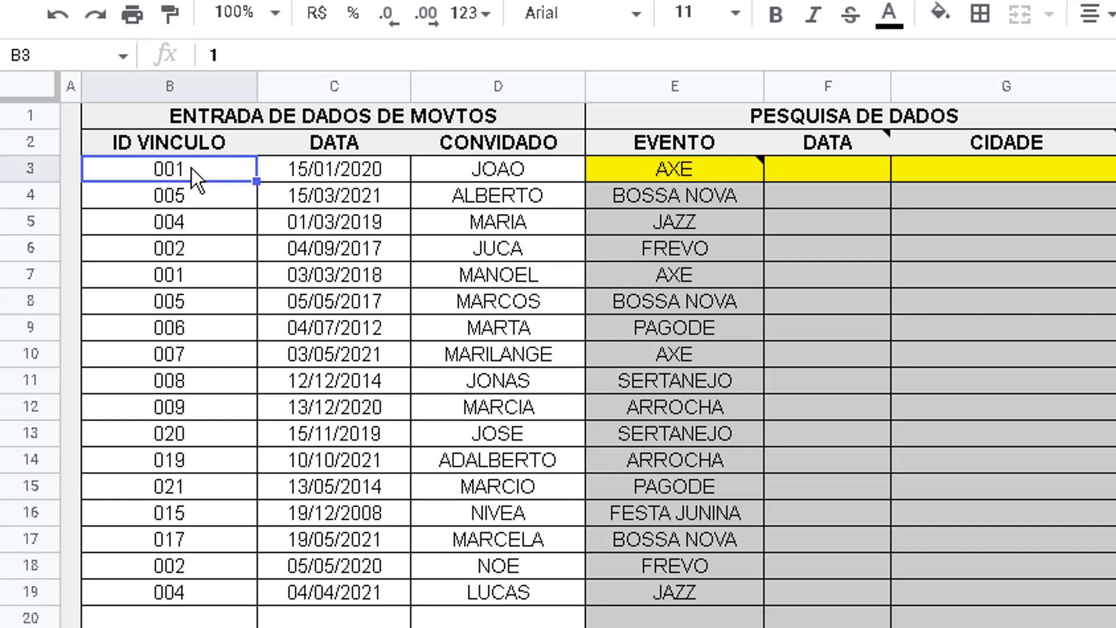
click(665, 171)
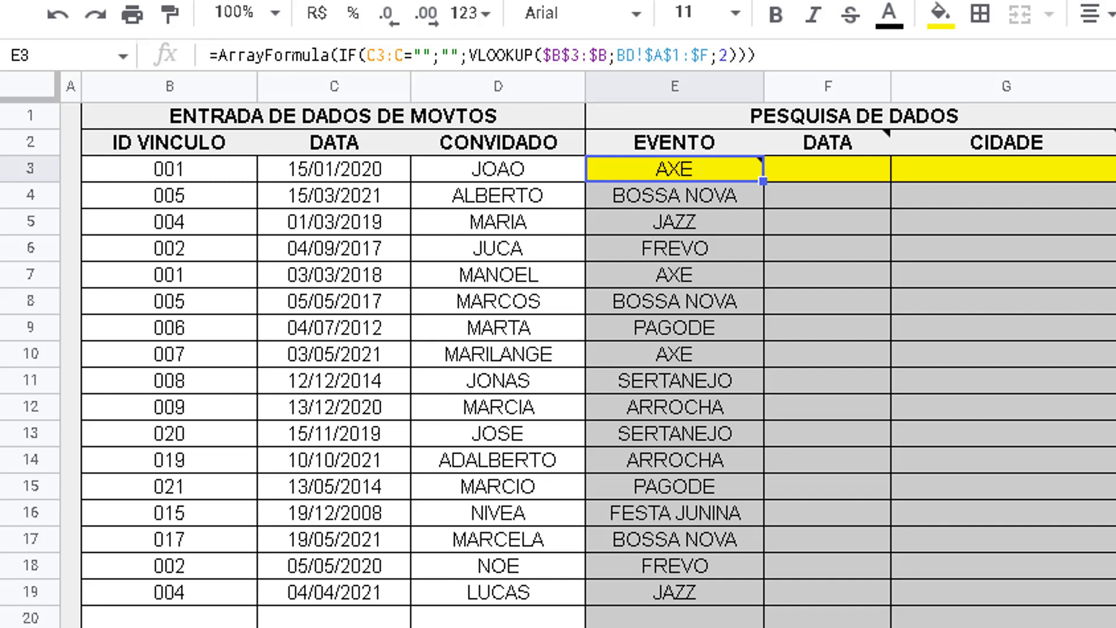
click(442, 625)
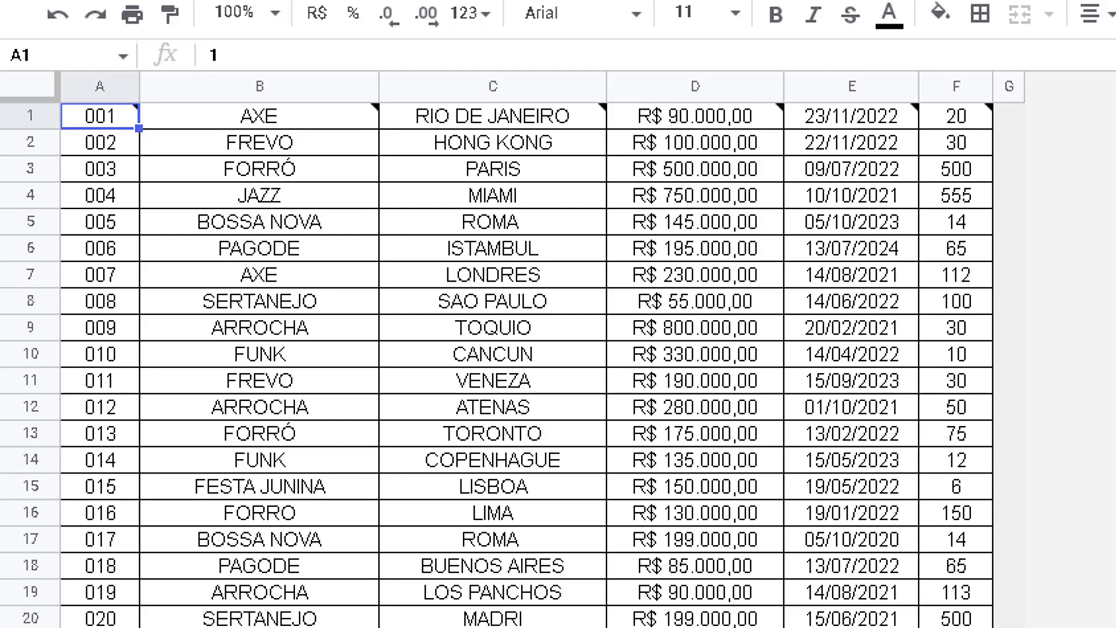
click(431, 625)
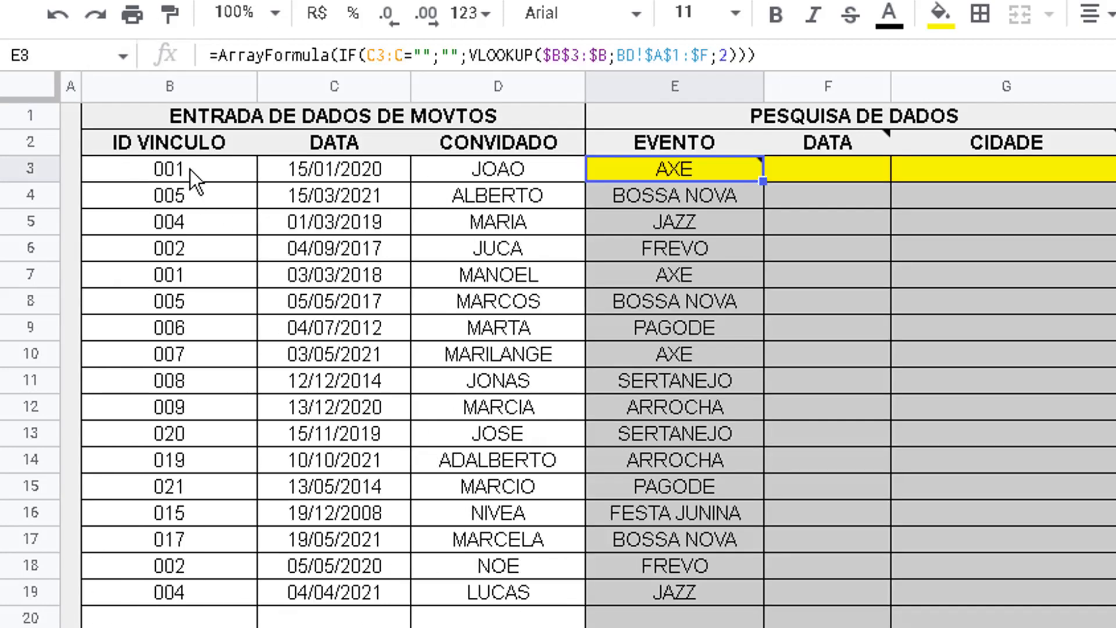
click(190, 170)
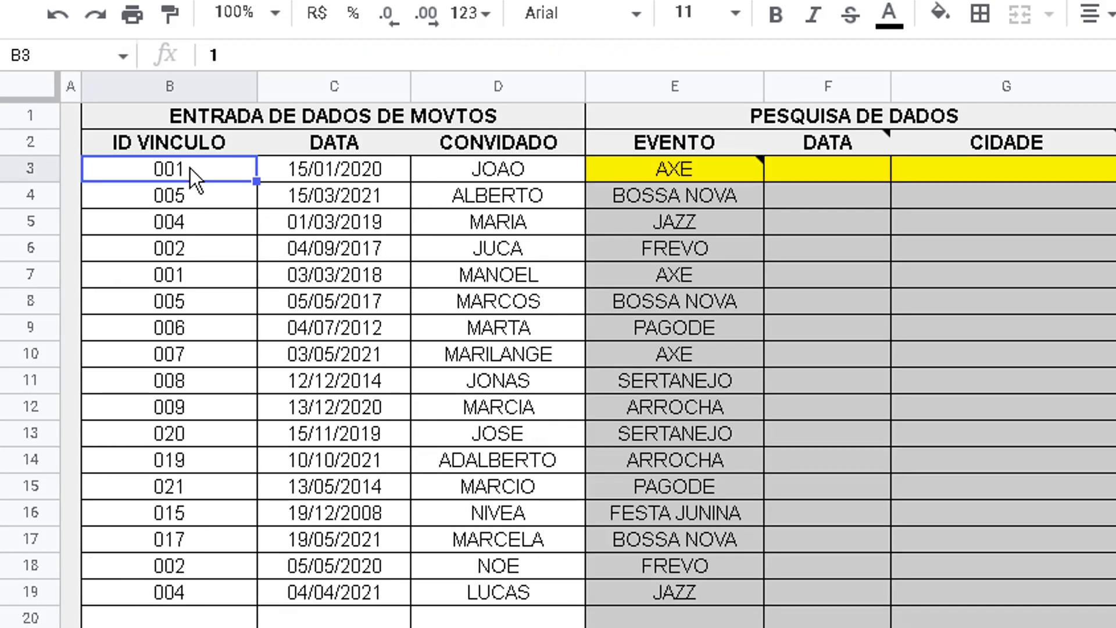
click(661, 168)
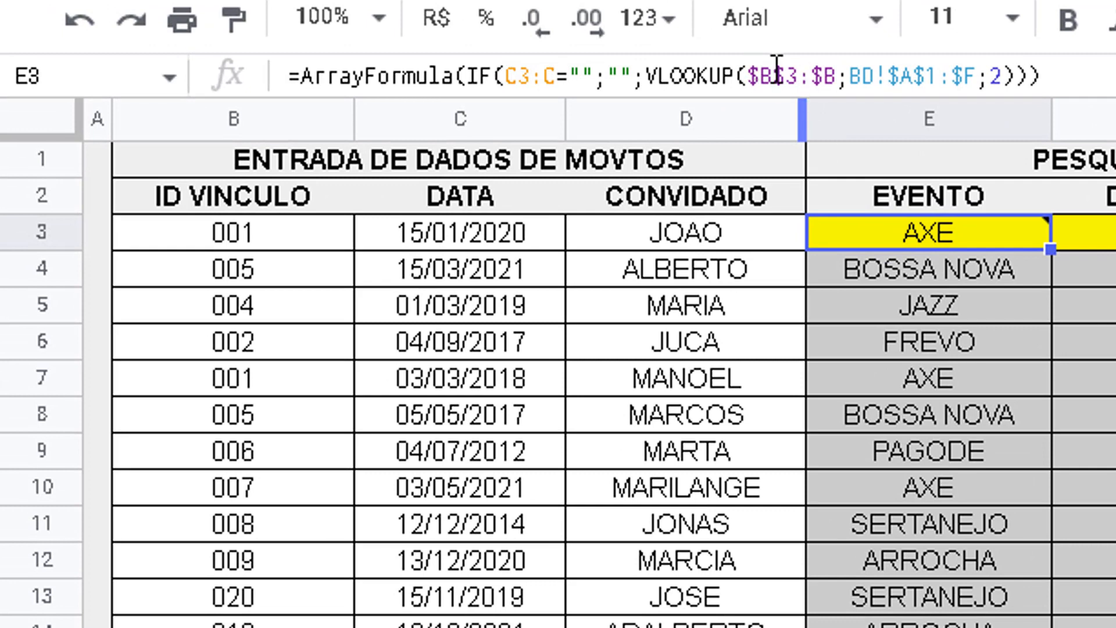
click(229, 114)
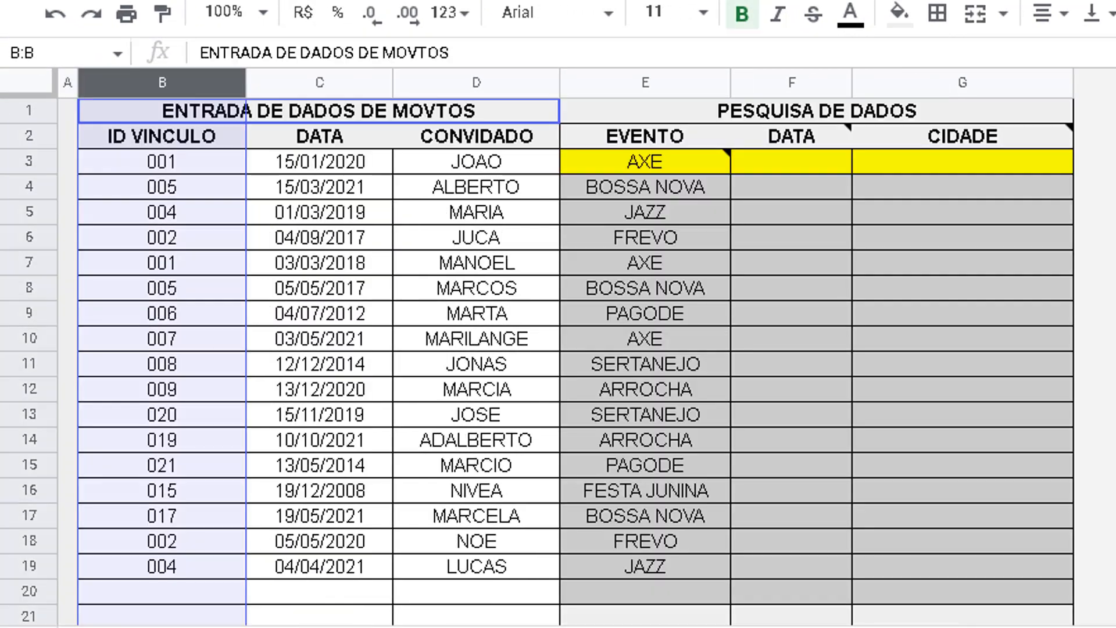
Examine the column index argument in E3's VLOOKUP formula and compare it with columns B and C of the BD sheet
click(654, 165)
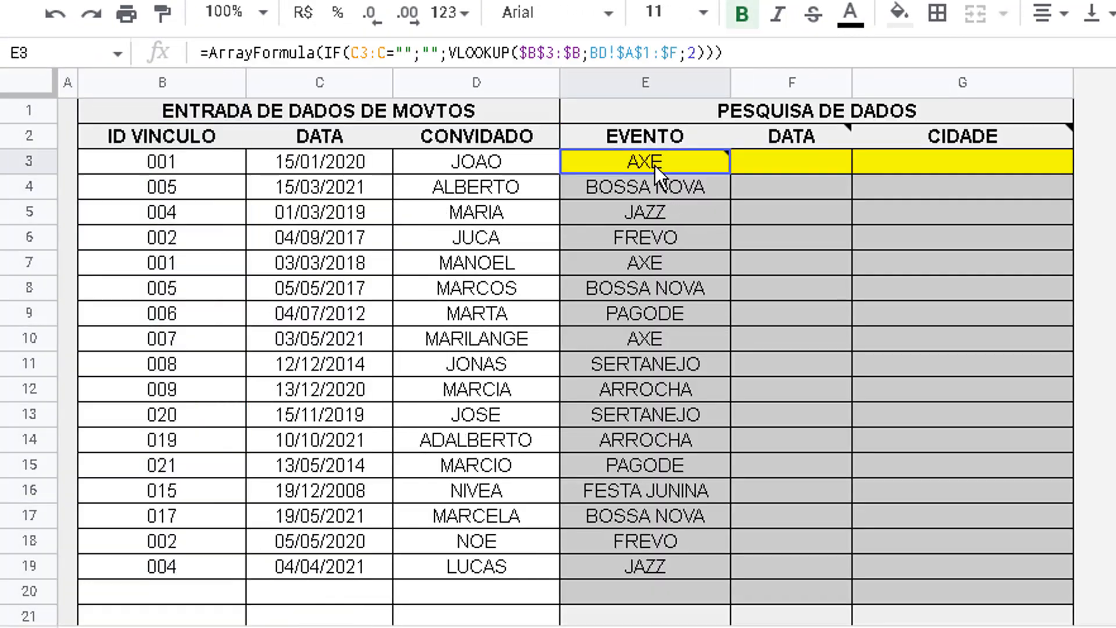
double_click(692, 52)
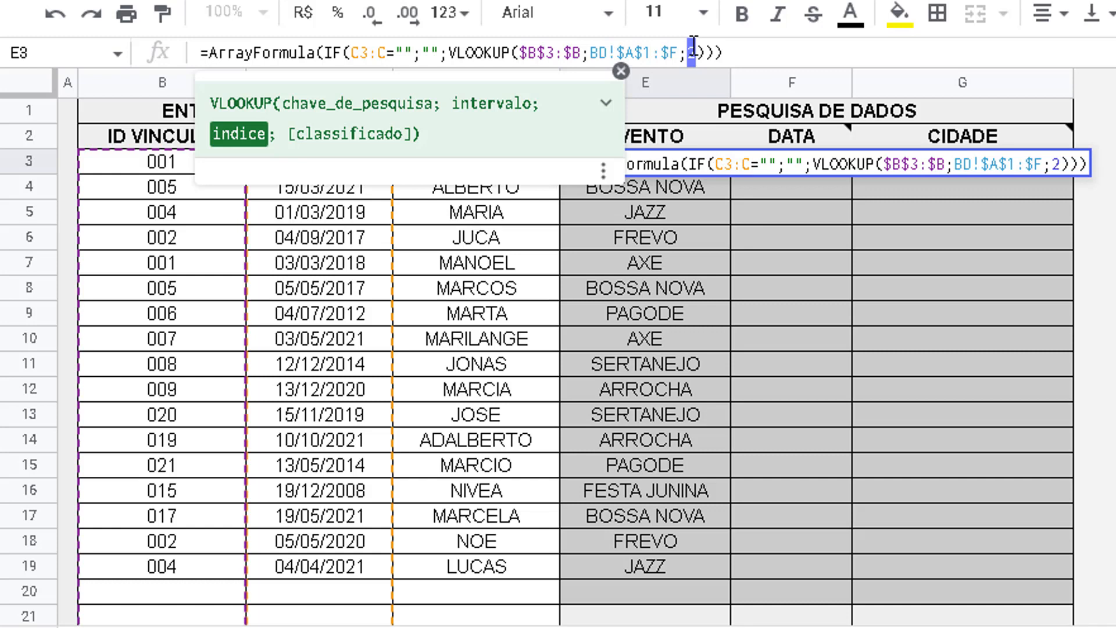
key(Escape)
click(627, 47)
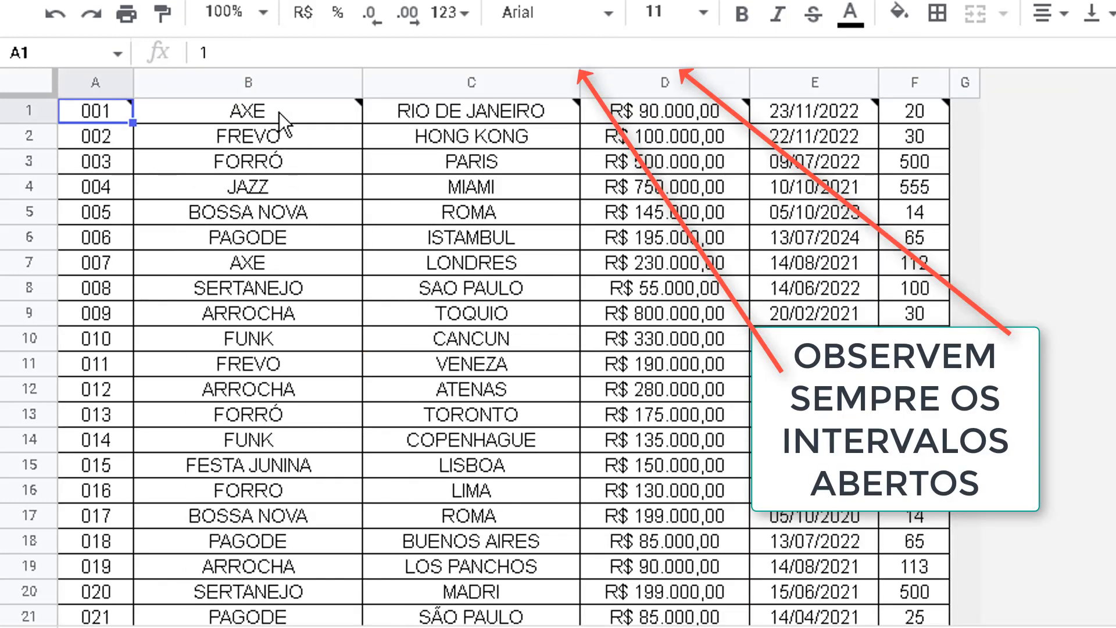
click(279, 113)
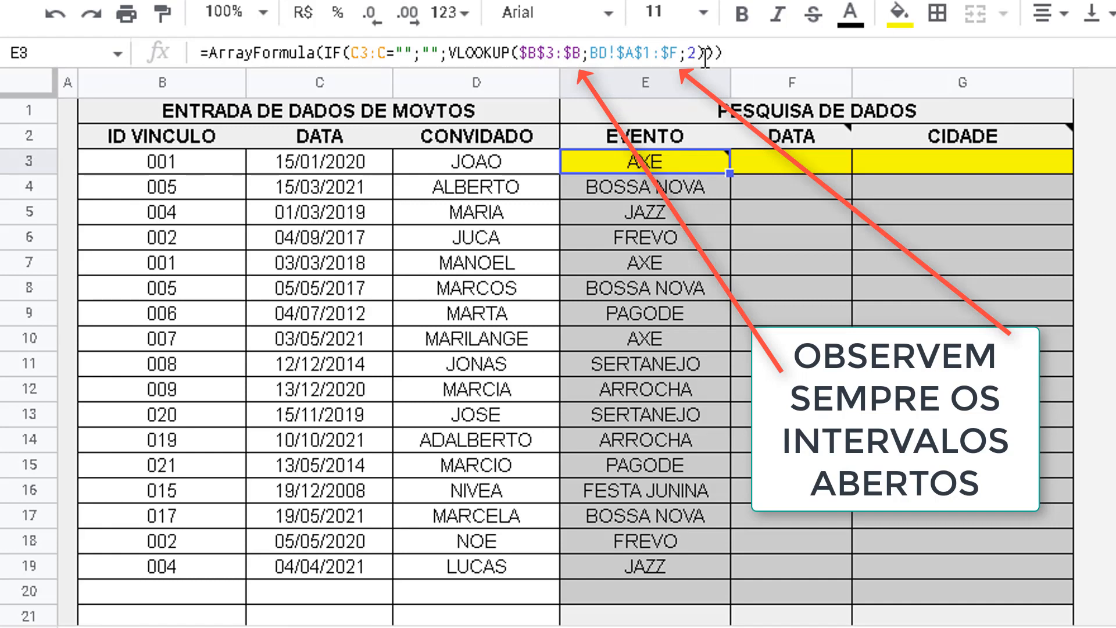
click(233, 626)
mouse_move(463, 109)
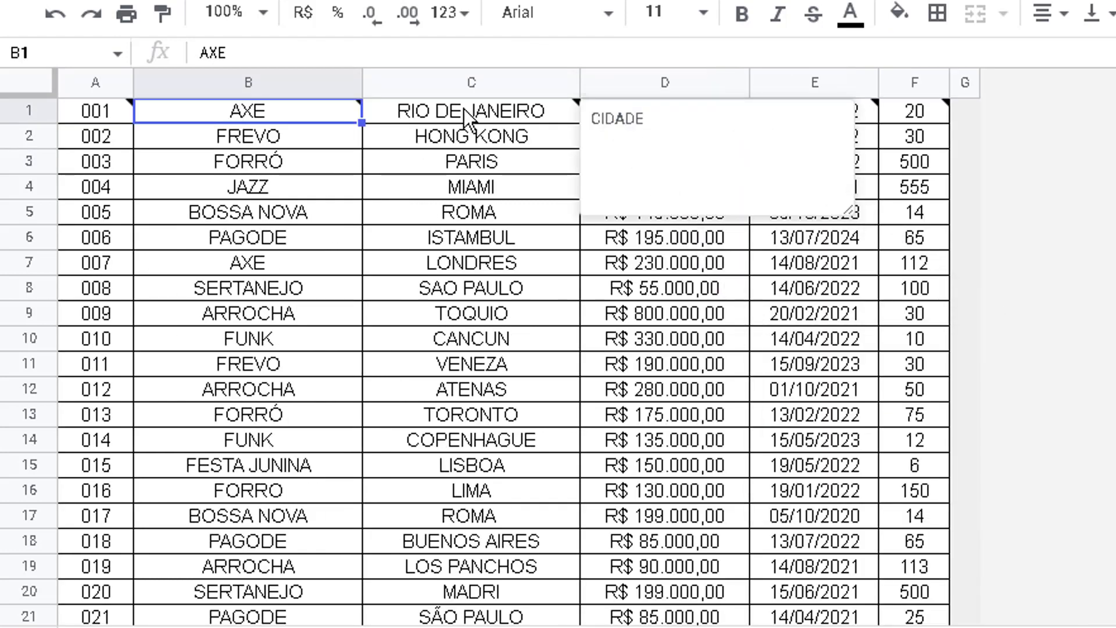
click(157, 626)
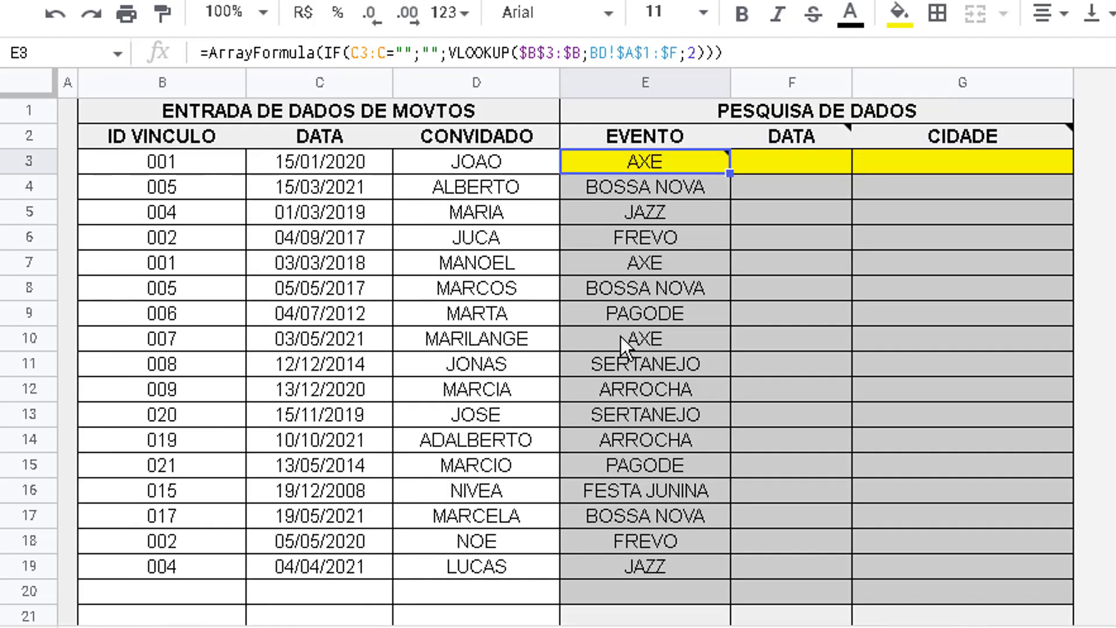
Try column index 3 in E3's VLOOKUP formula and undo the change
double_click(691, 53)
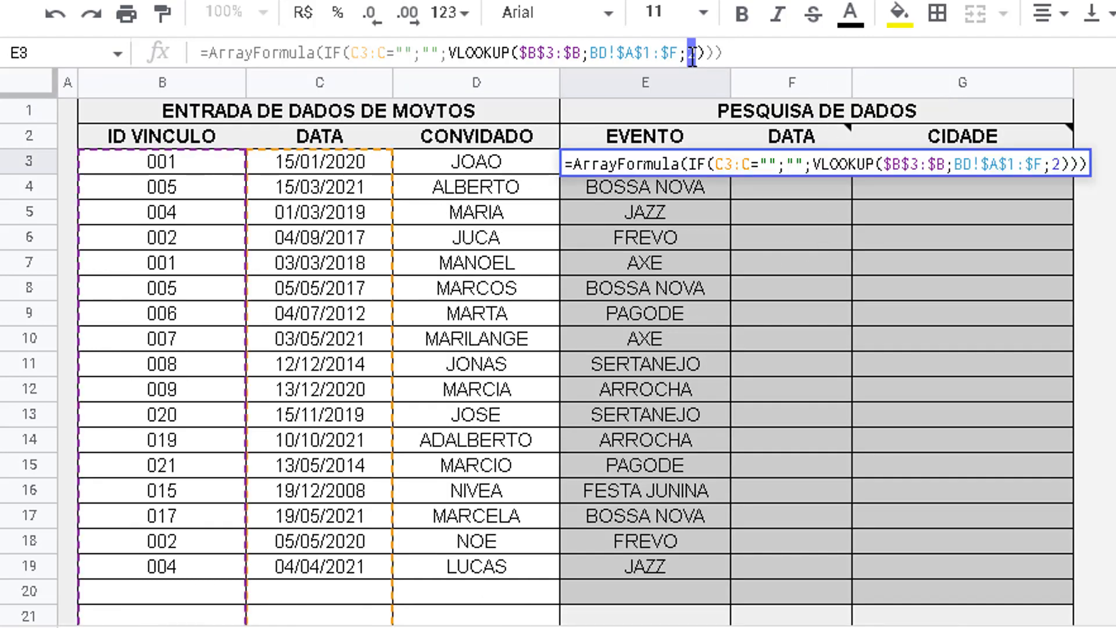
key(Return)
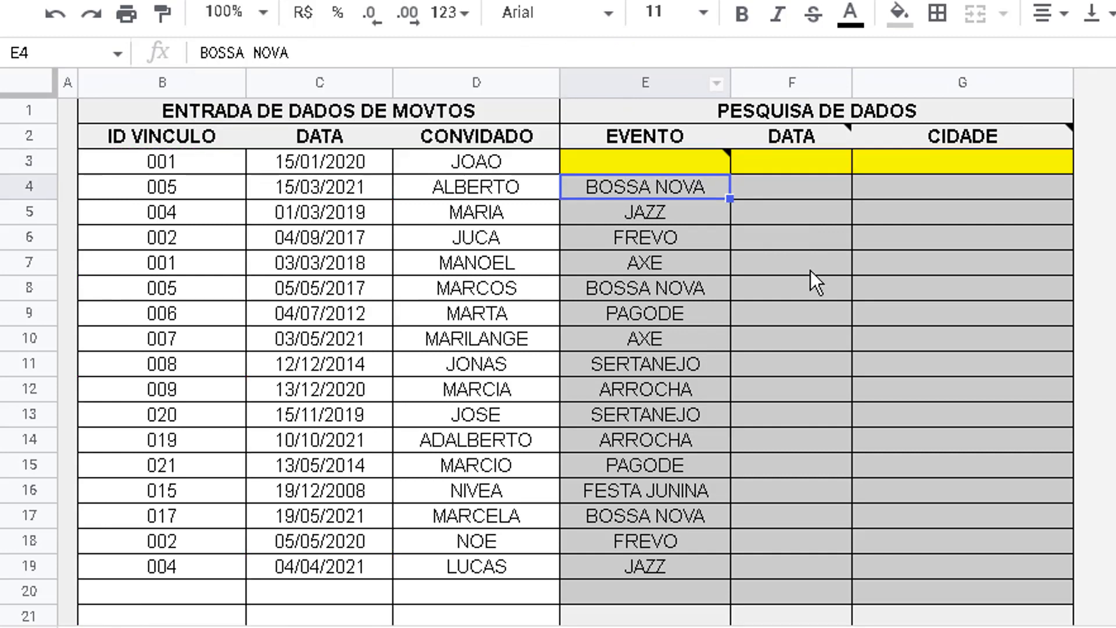
click(641, 162)
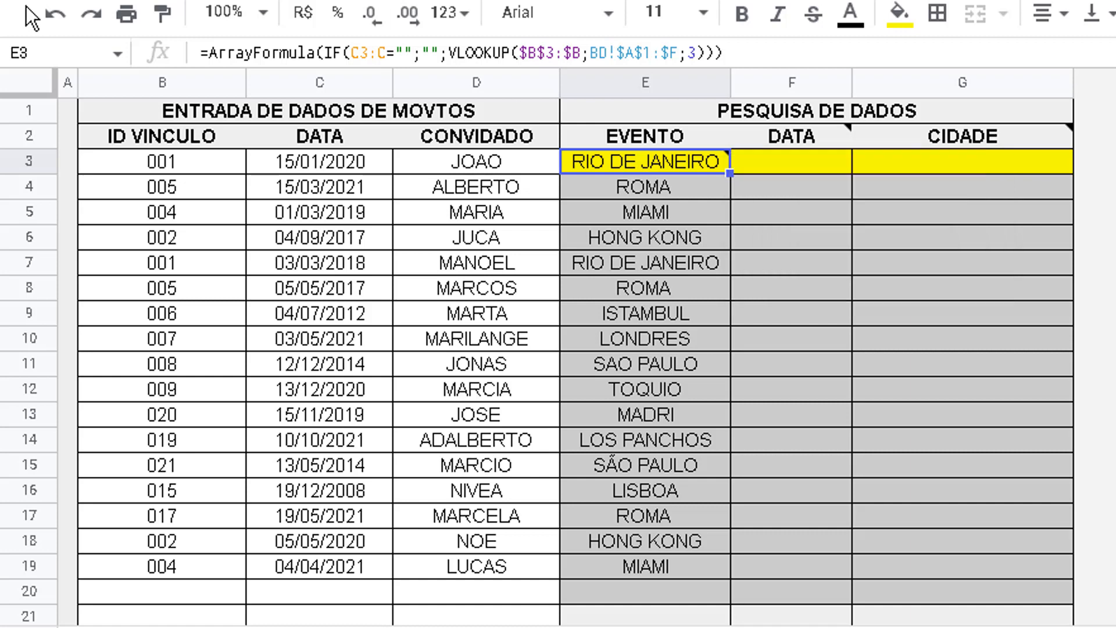
click(48, 18)
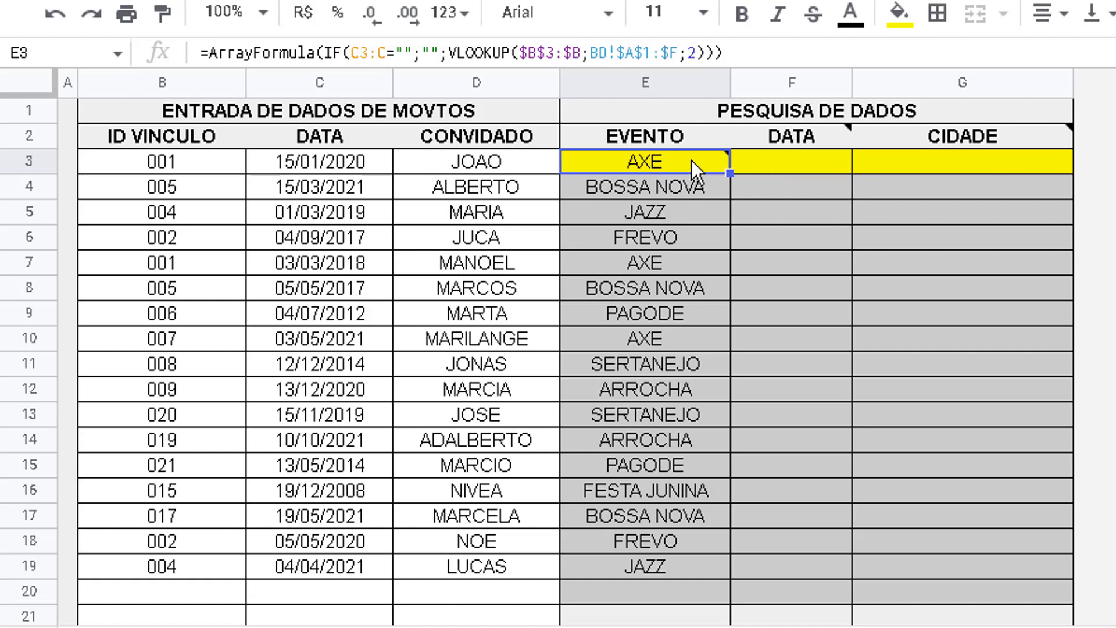
Copy the EVENTO formula from E3 into F3 under DATA
mouse_move(692, 159)
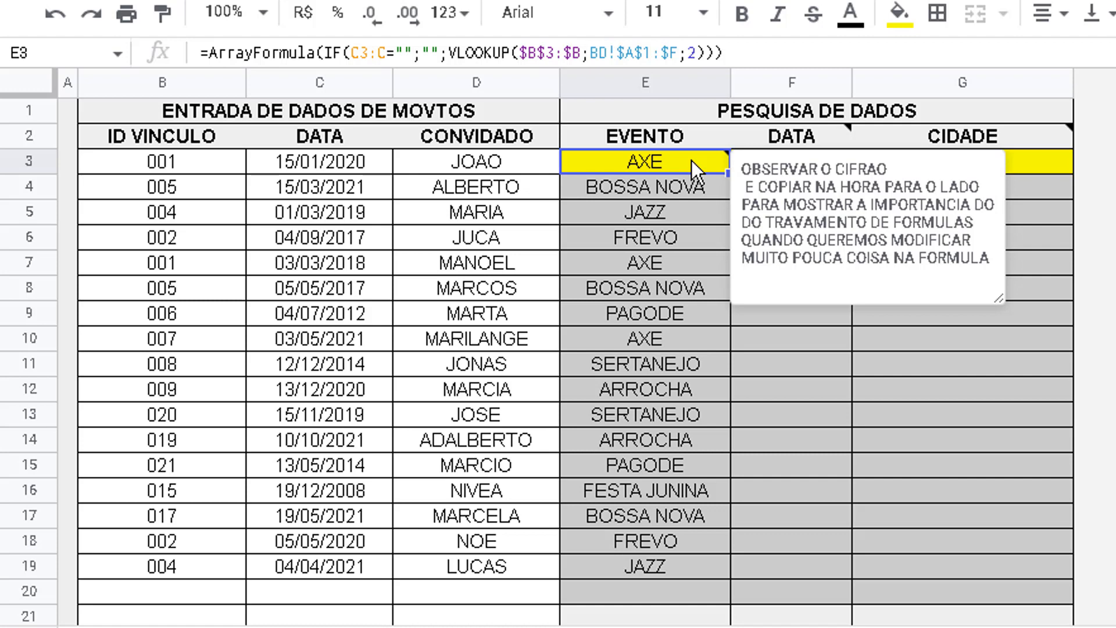
right_click(692, 160)
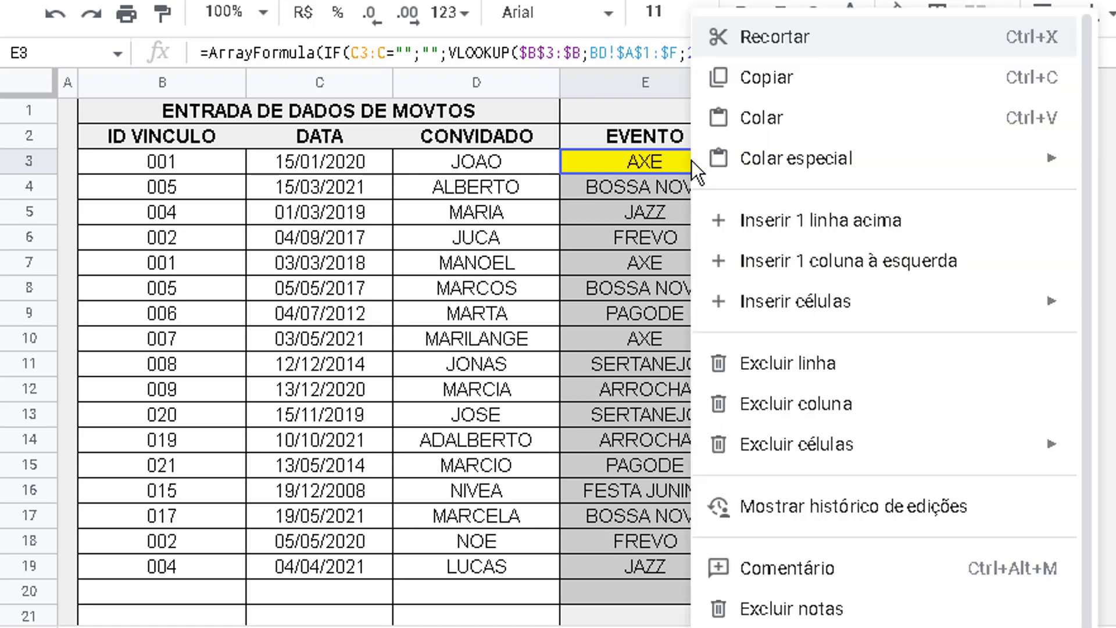
click(781, 78)
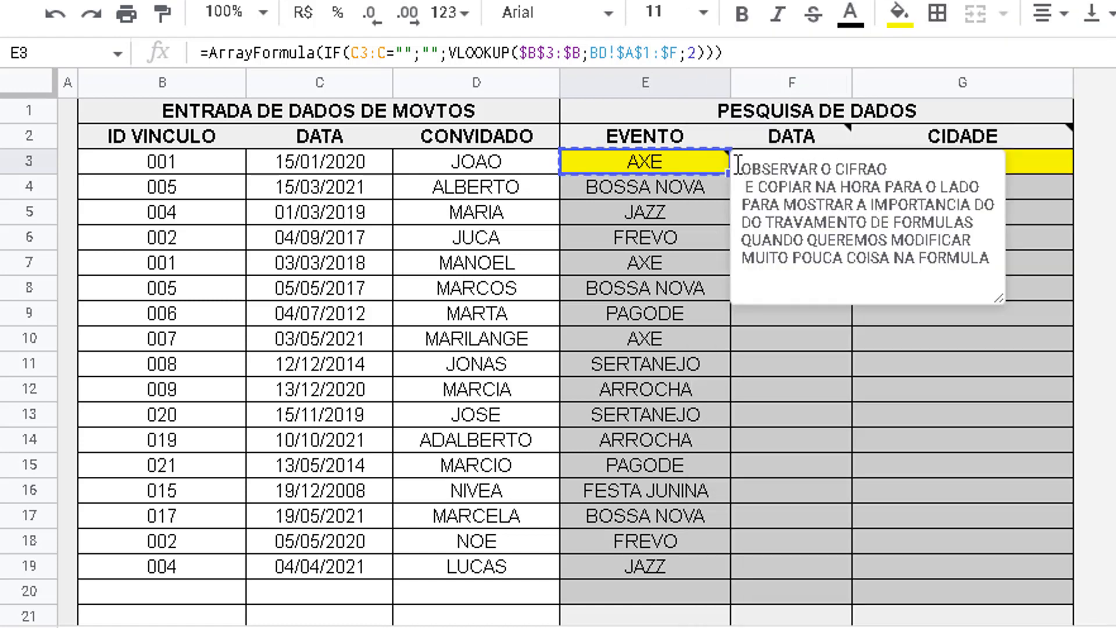
mouse_move(805, 132)
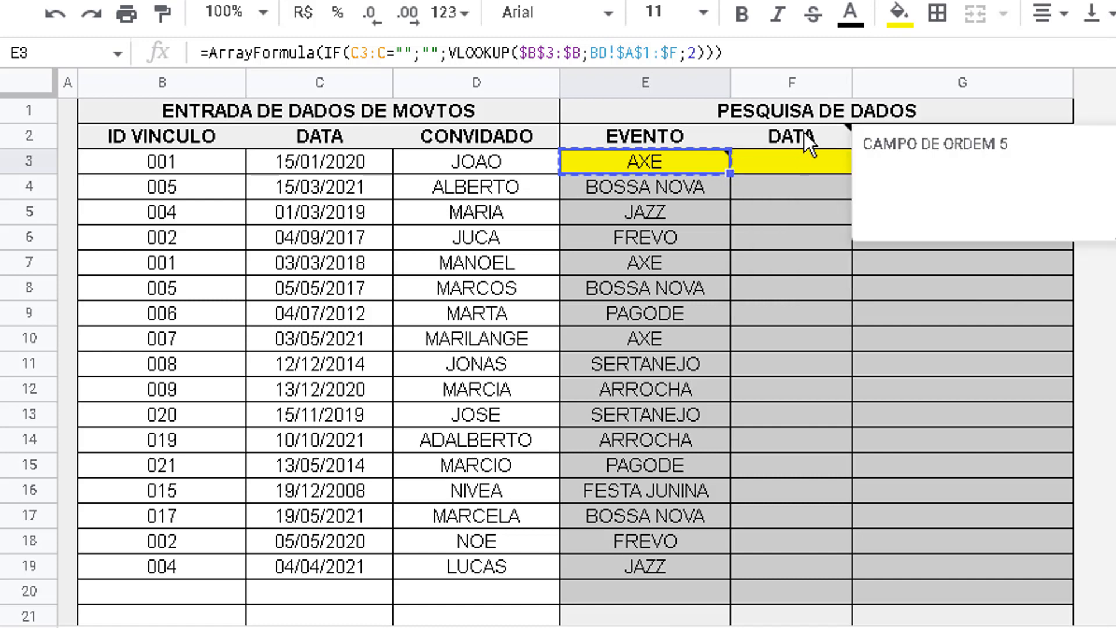
click(776, 164)
right_click(776, 164)
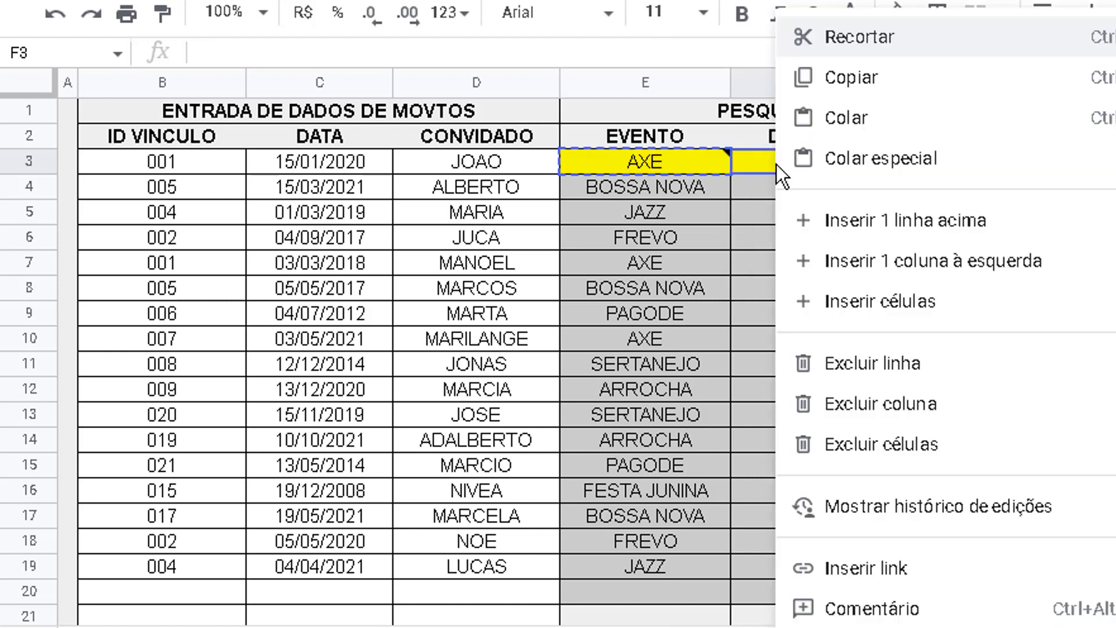
click(824, 120)
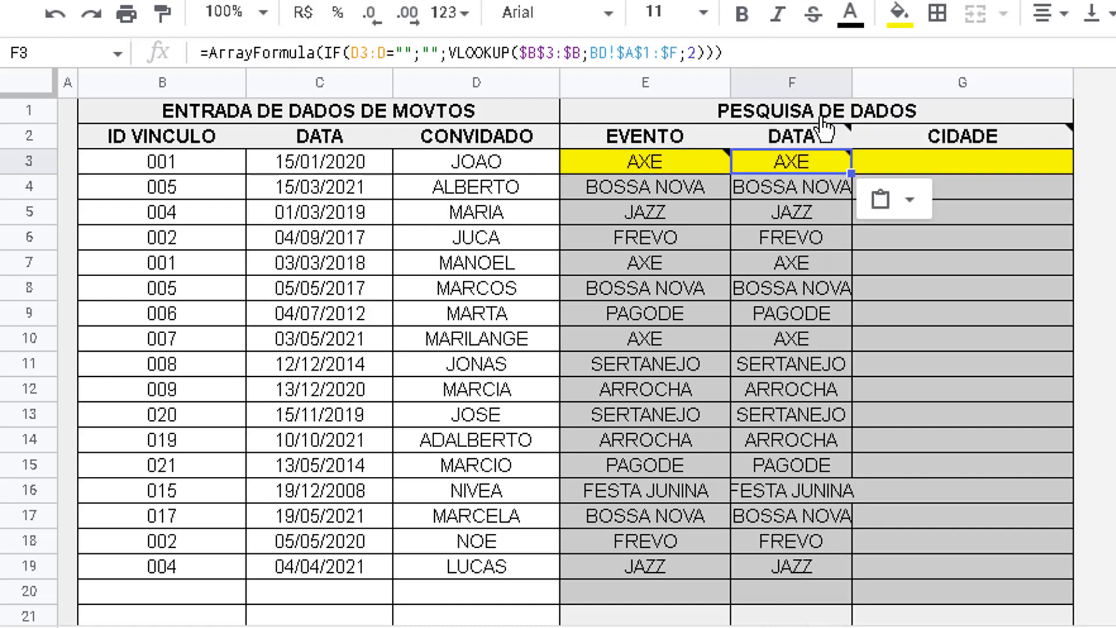
mouse_move(812, 164)
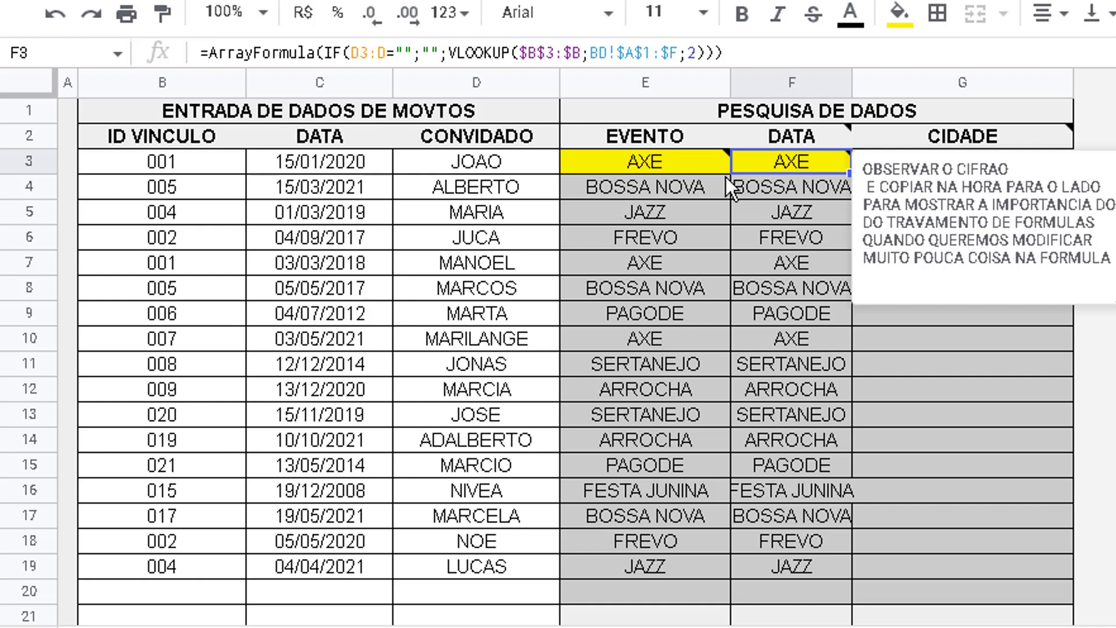
Examine the value-if-true and value-if-false arguments of the IF formula in E3
click(692, 148)
click(676, 158)
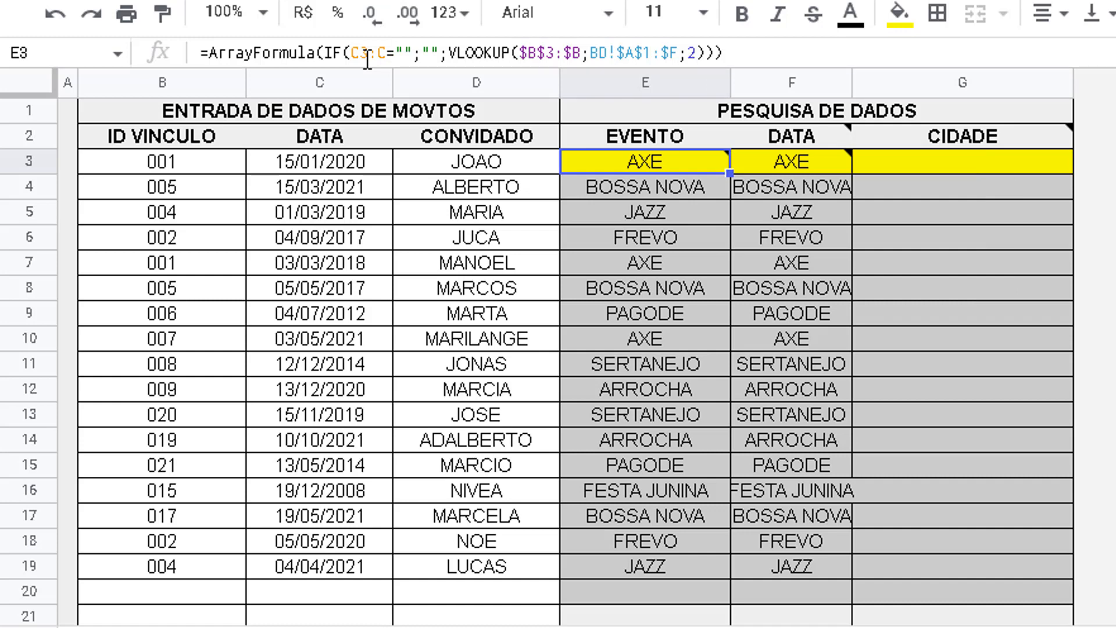
double_click(429, 54)
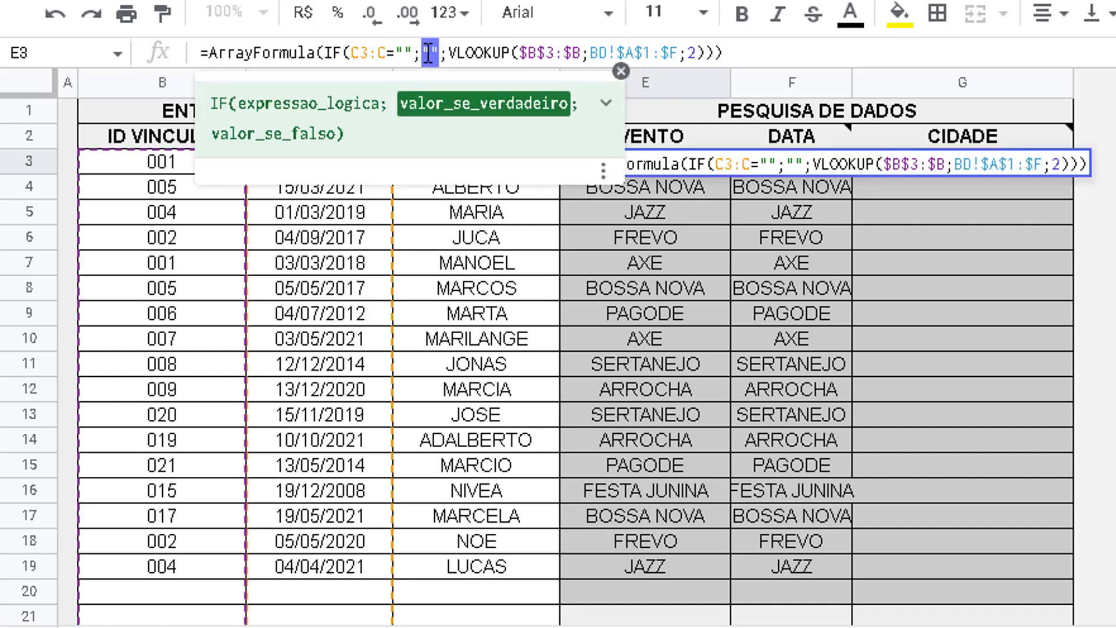
drag(450, 53, 501, 53)
drag(595, 51, 765, 57)
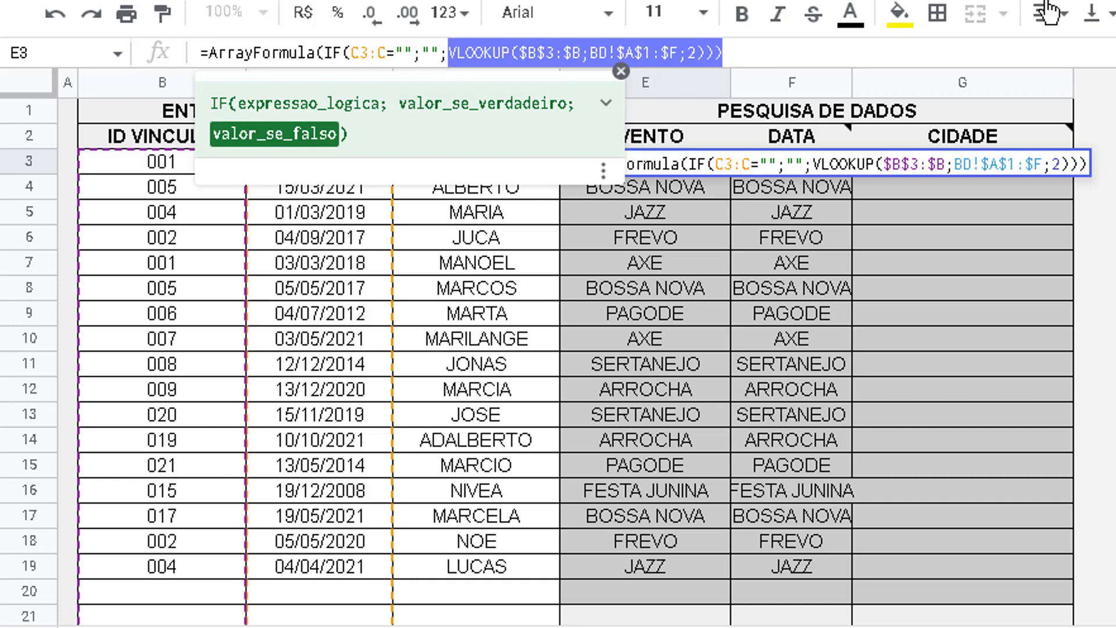
text(')
key(Return)
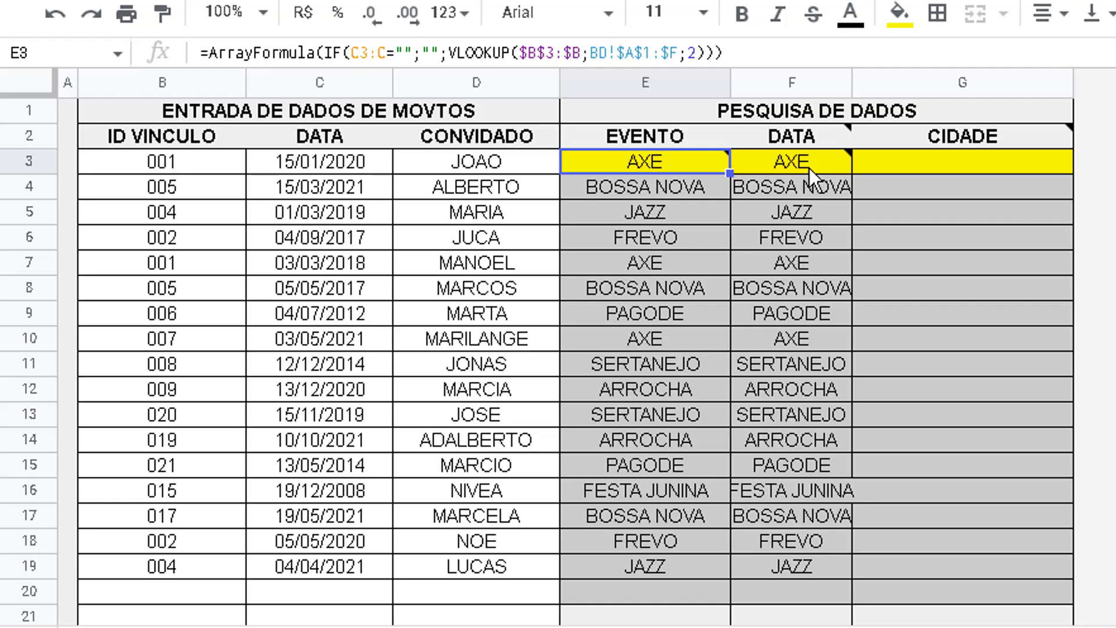
Inspect the locked references $B$3:$B and BD!$A$1:$F in F3's VLOOKUP and compare them with E3
click(809, 169)
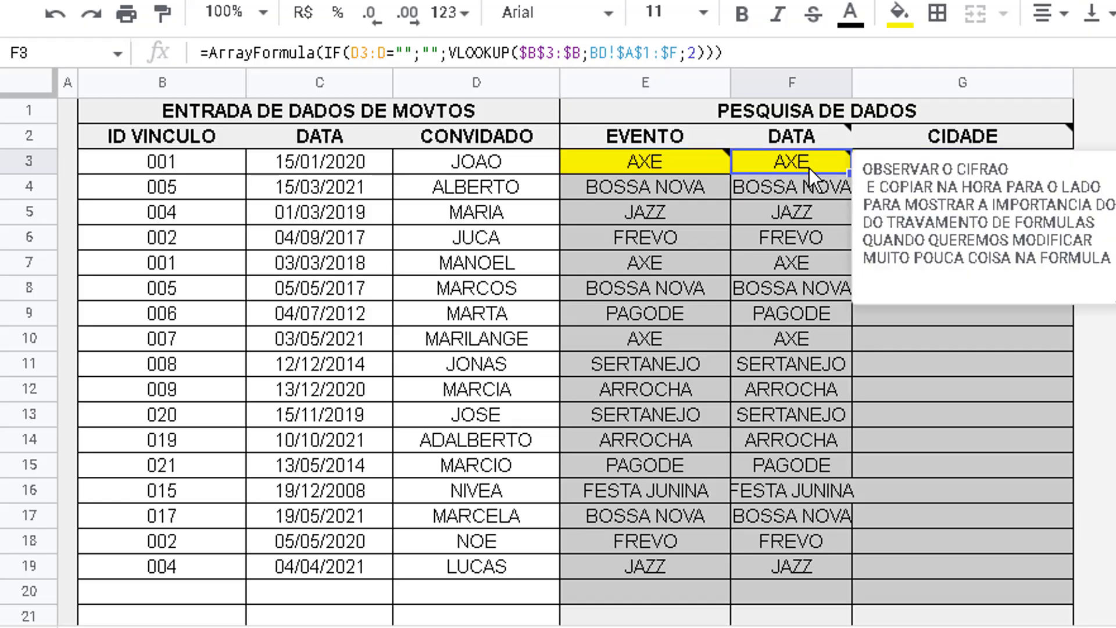
drag(678, 53, 521, 33)
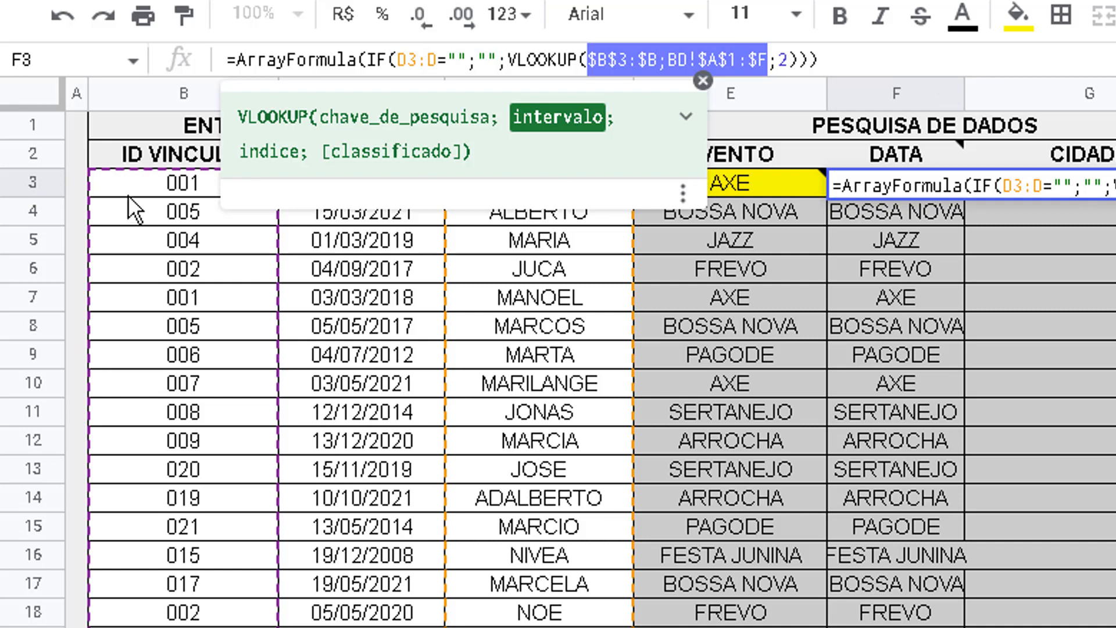
click(791, 178)
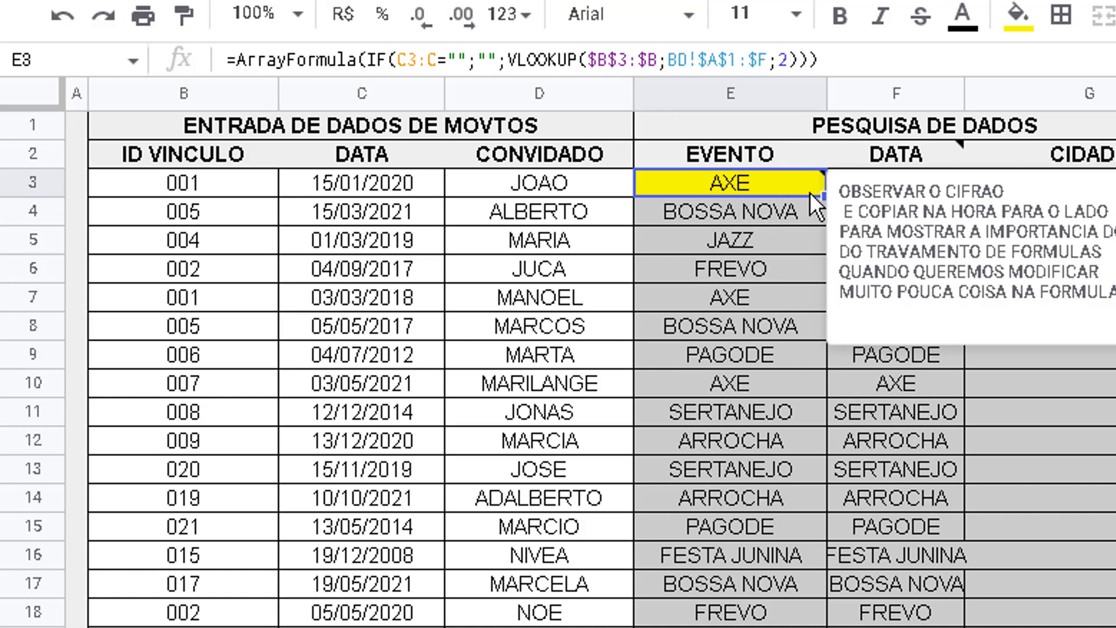
Delete the note about locking formulas from cell E3
drag(885, 191, 1036, 143)
drag(935, 168, 811, 95)
click(69, 12)
mouse_move(814, 160)
right_click(782, 173)
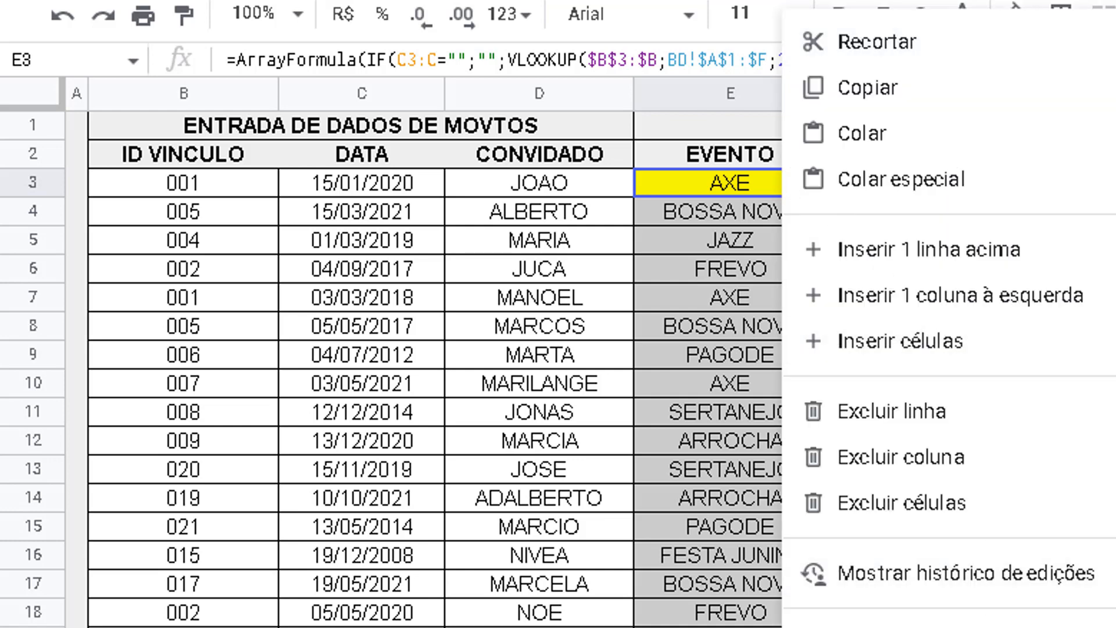
key(Escape)
click(775, 309)
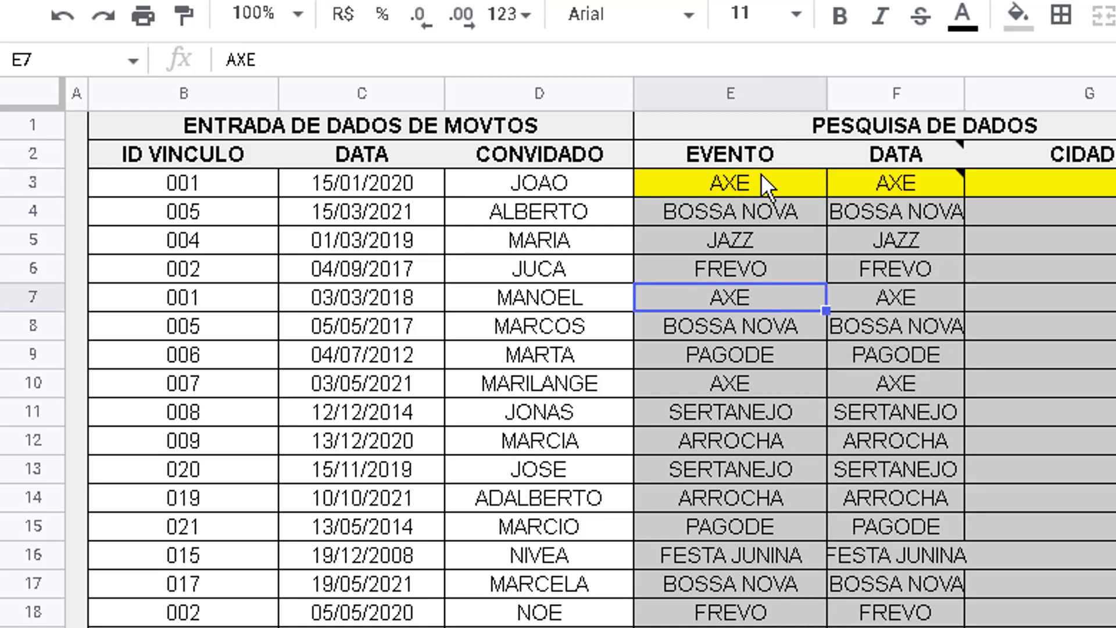
Copy E3's EVENTO formula across into F3 again, replacing its contents and note
click(790, 186)
double_click(789, 186)
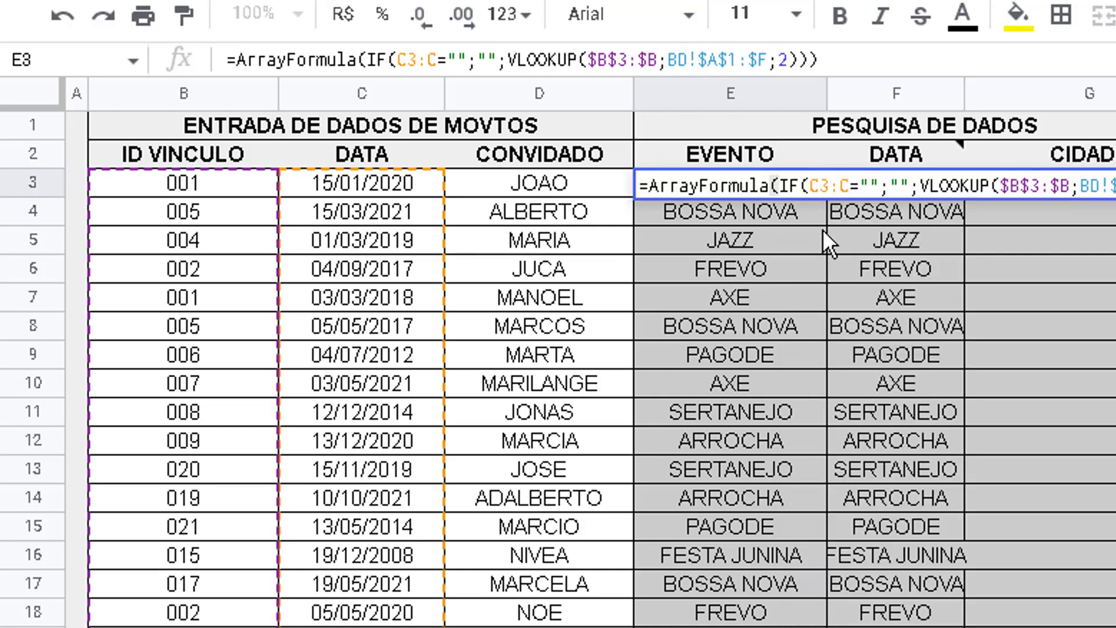
key(Escape)
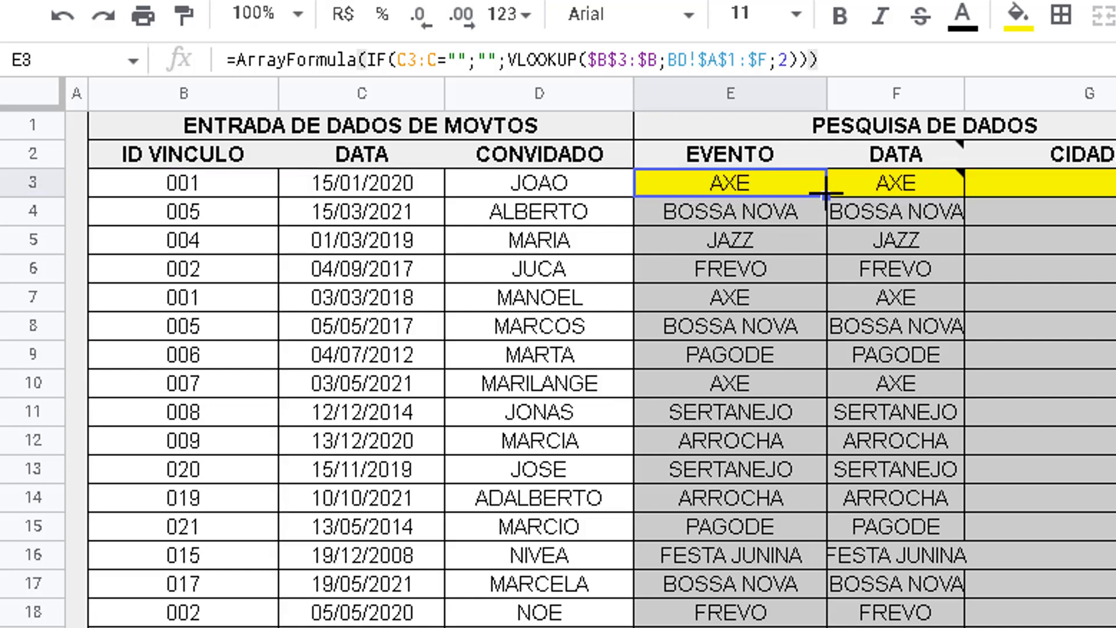
mouse_move(945, 191)
drag(946, 191, 948, 193)
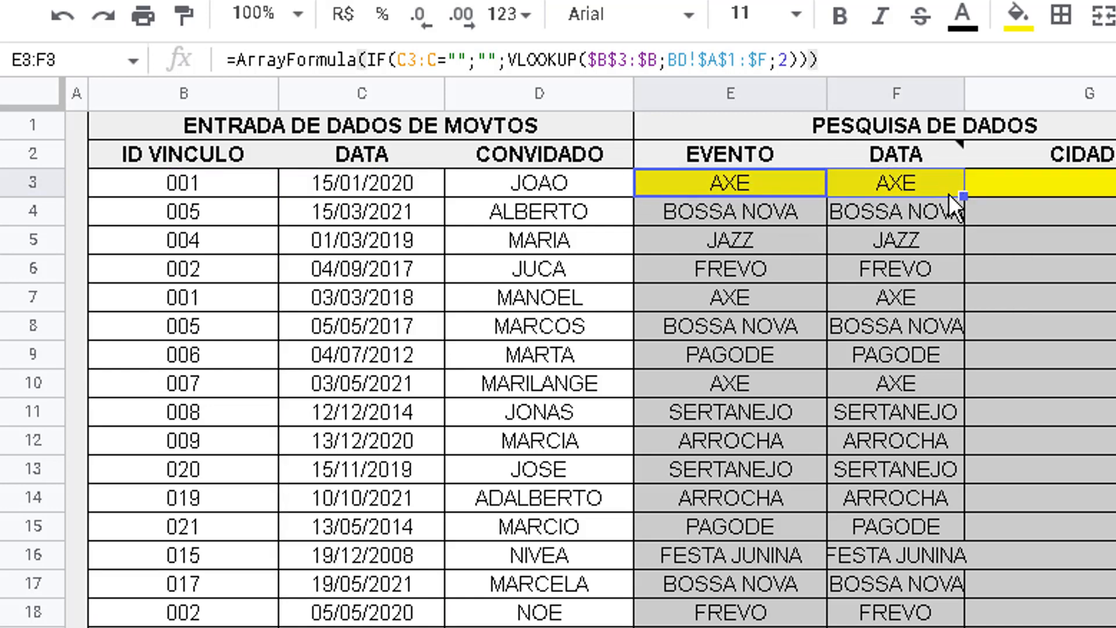
Compare the relative reference in the IF condition of F3 with the C3:C reference in E3
click(936, 183)
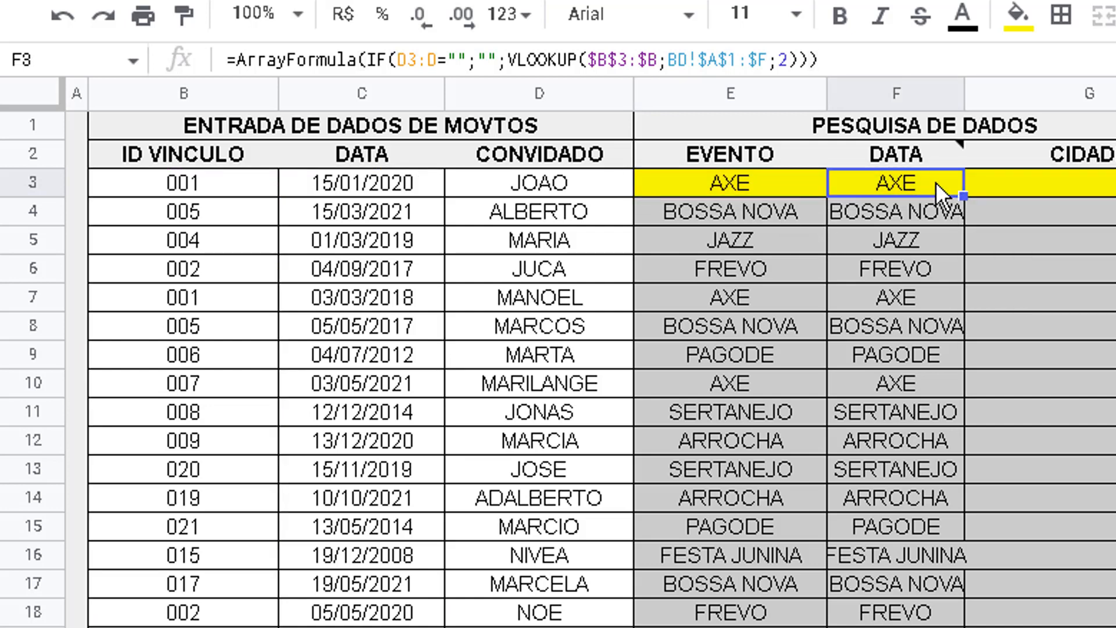
click(790, 192)
drag(456, 60, 401, 65)
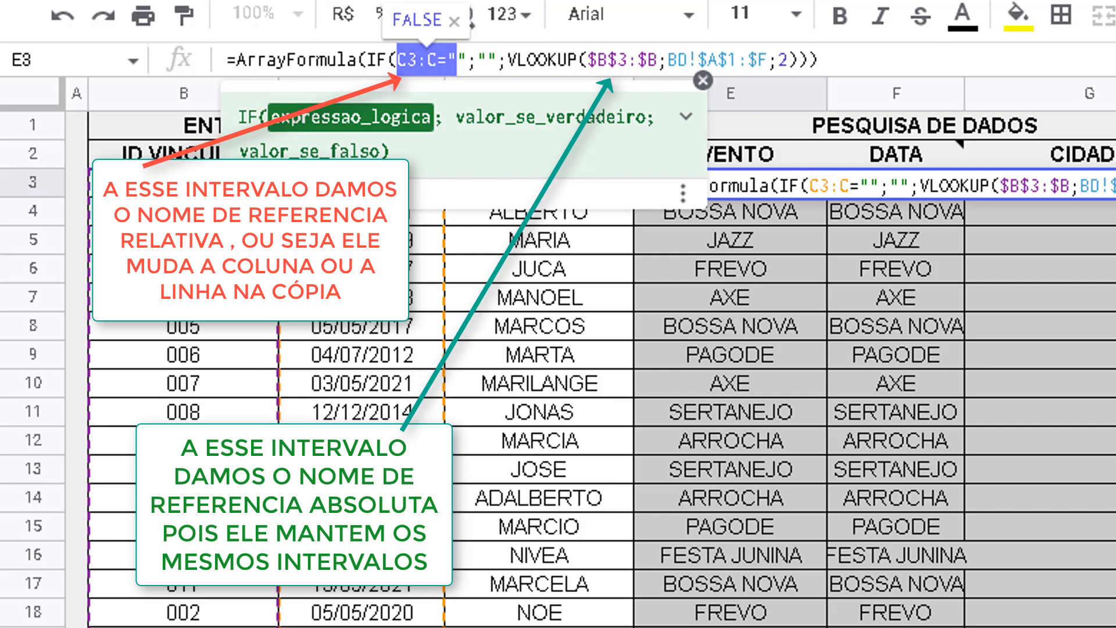
key(Escape)
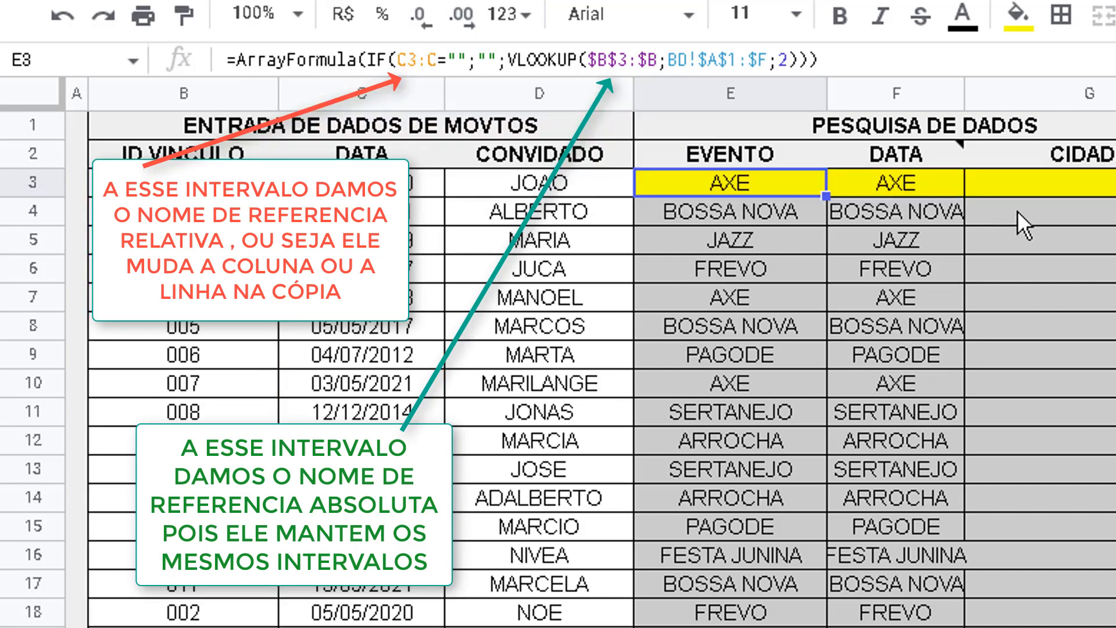
Clear F3 and lock the IF condition range in E3's formula as $C$3:$C
click(902, 187)
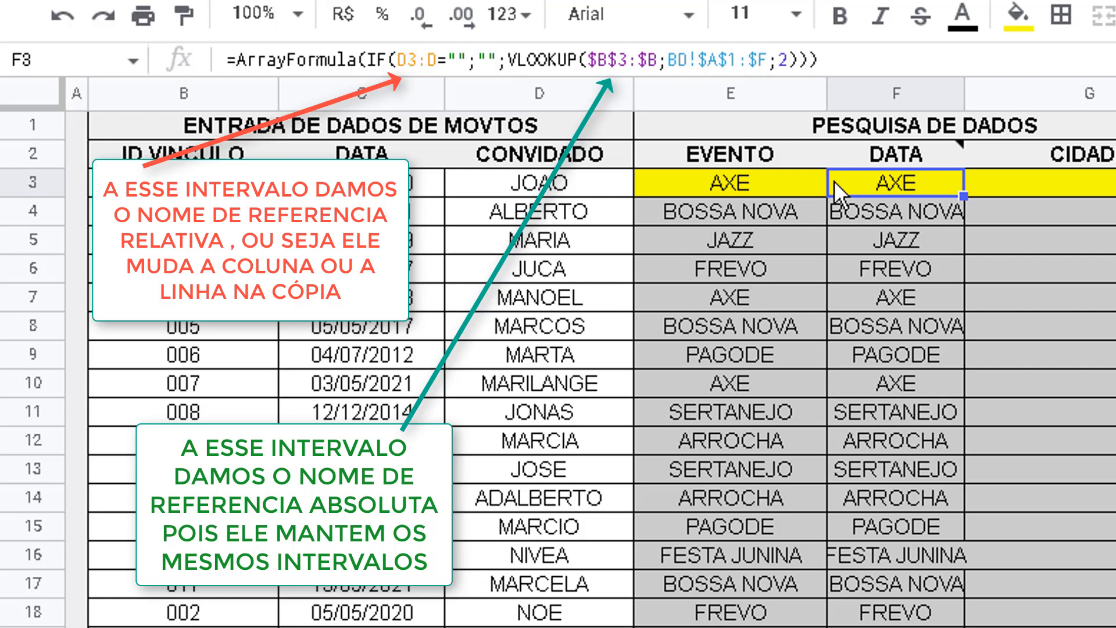
key(Delete)
key(Left)
click(406, 58)
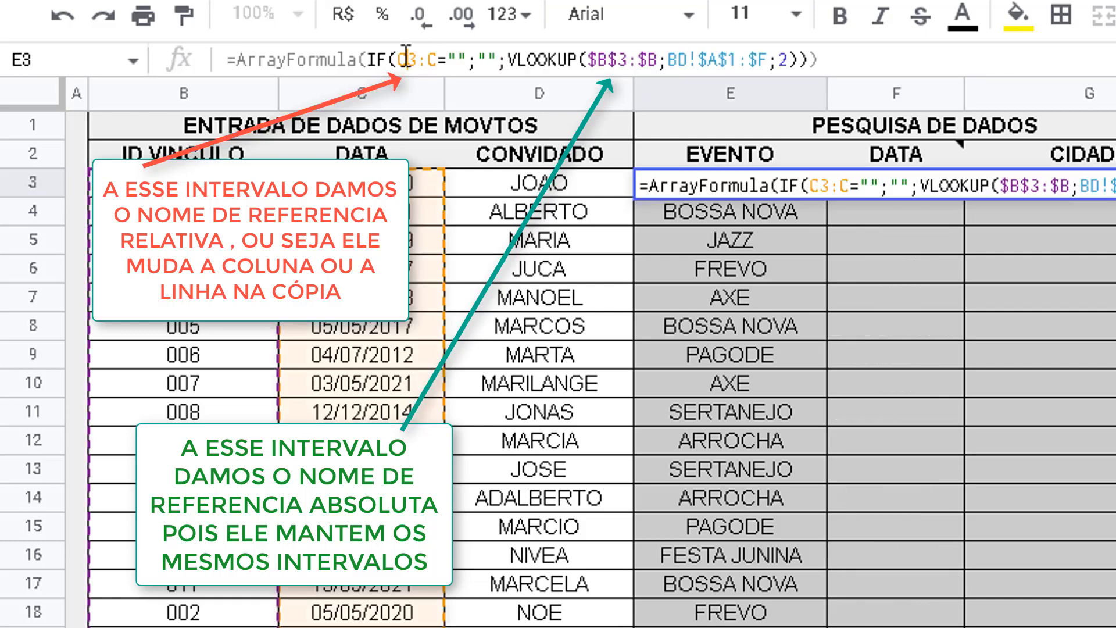
key(F4)
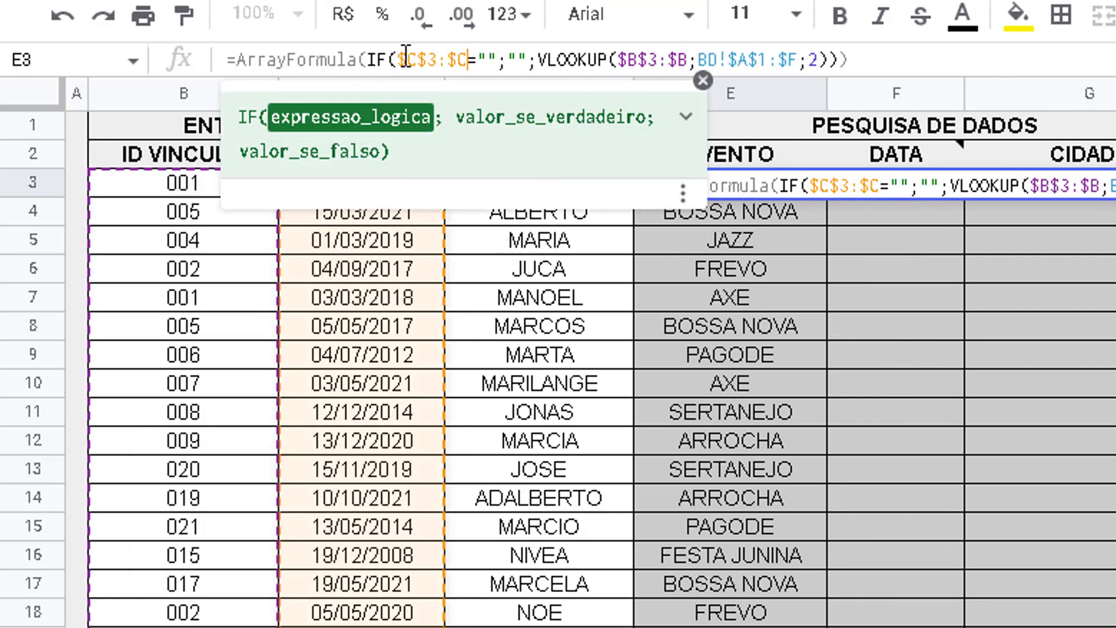
click(911, 60)
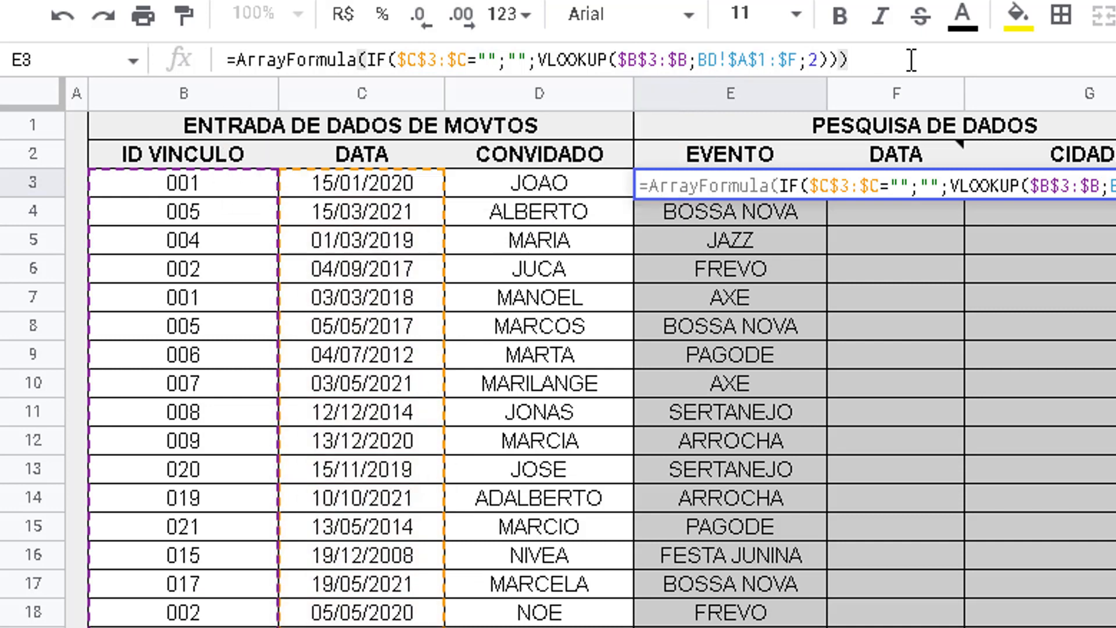
key(Return)
Copy E3's formula with the locked IF condition range across into F3 under DATA
click(770, 178)
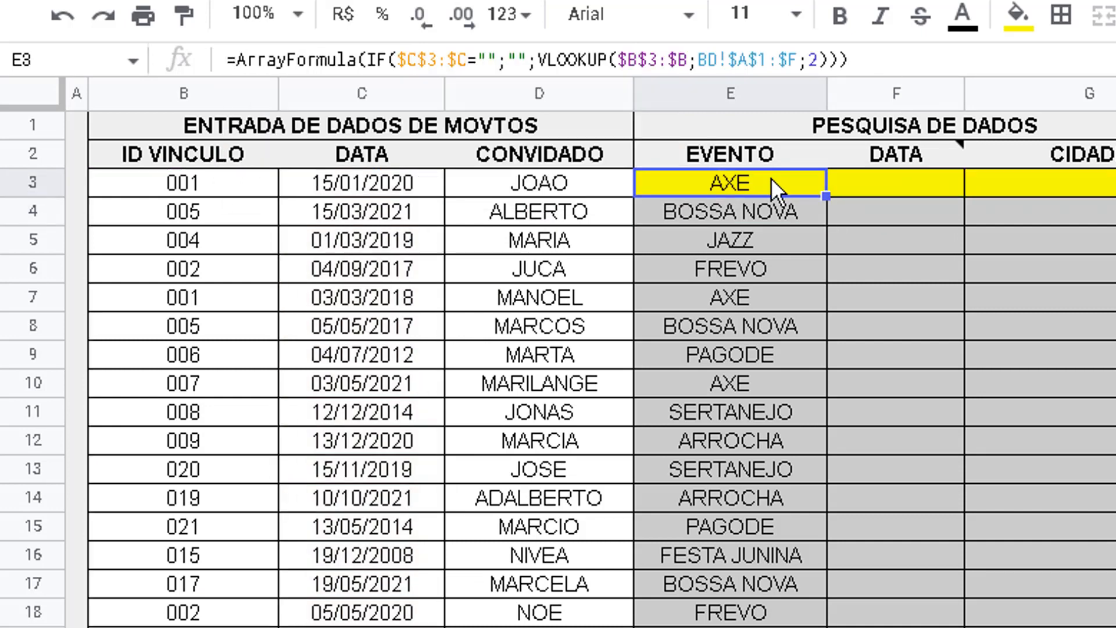
drag(822, 187, 949, 188)
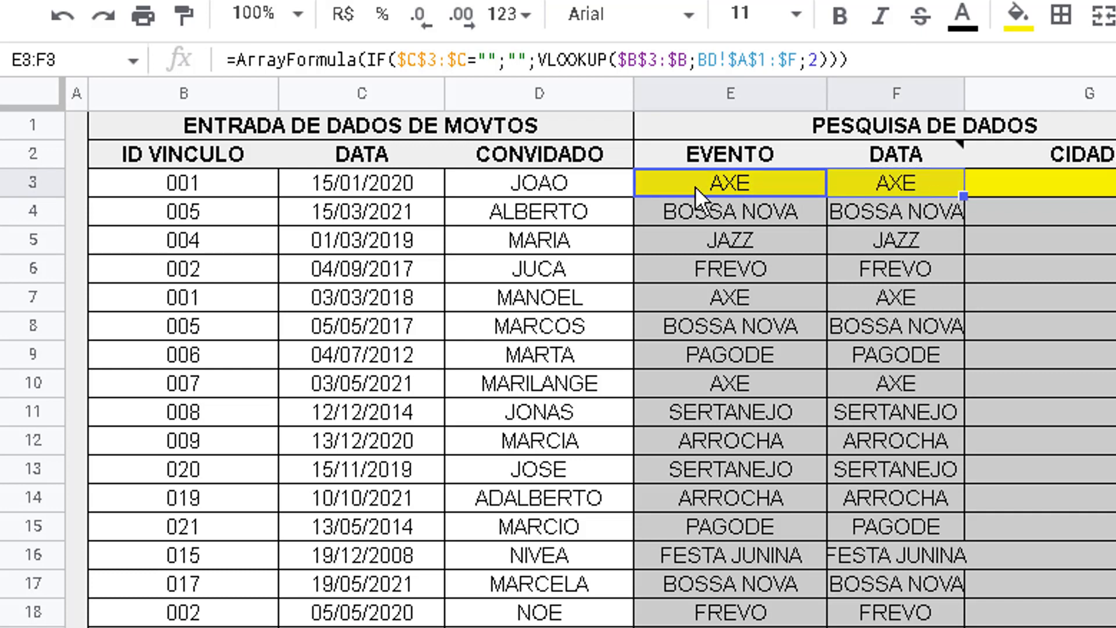
click(916, 176)
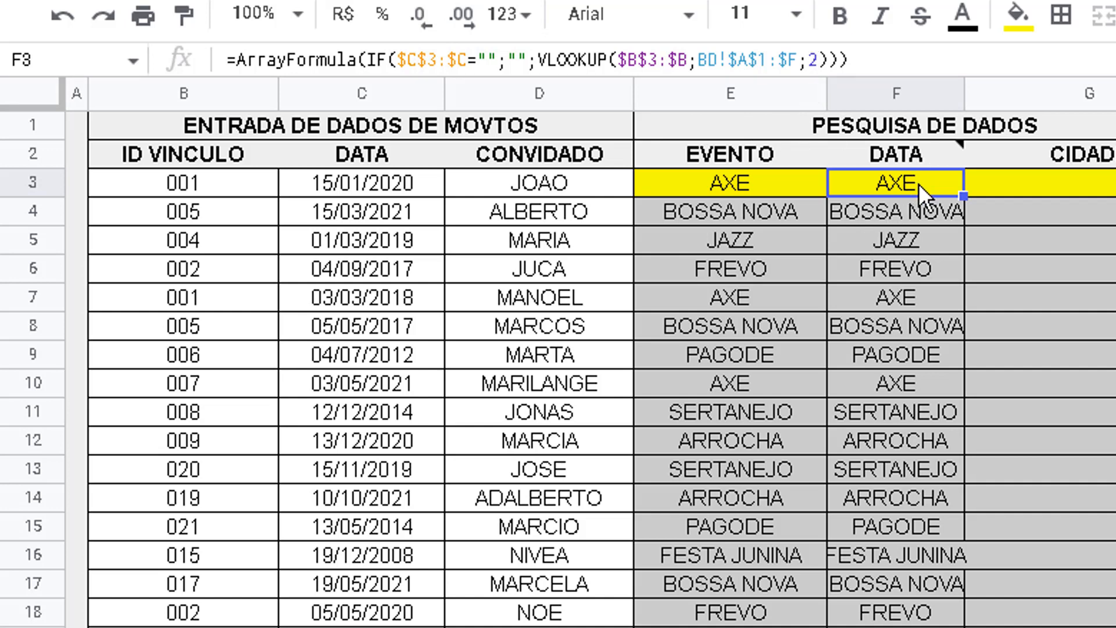
Examine the columns of the BD sheet from the event ID onward to locate the event date's column position
mouse_move(944, 150)
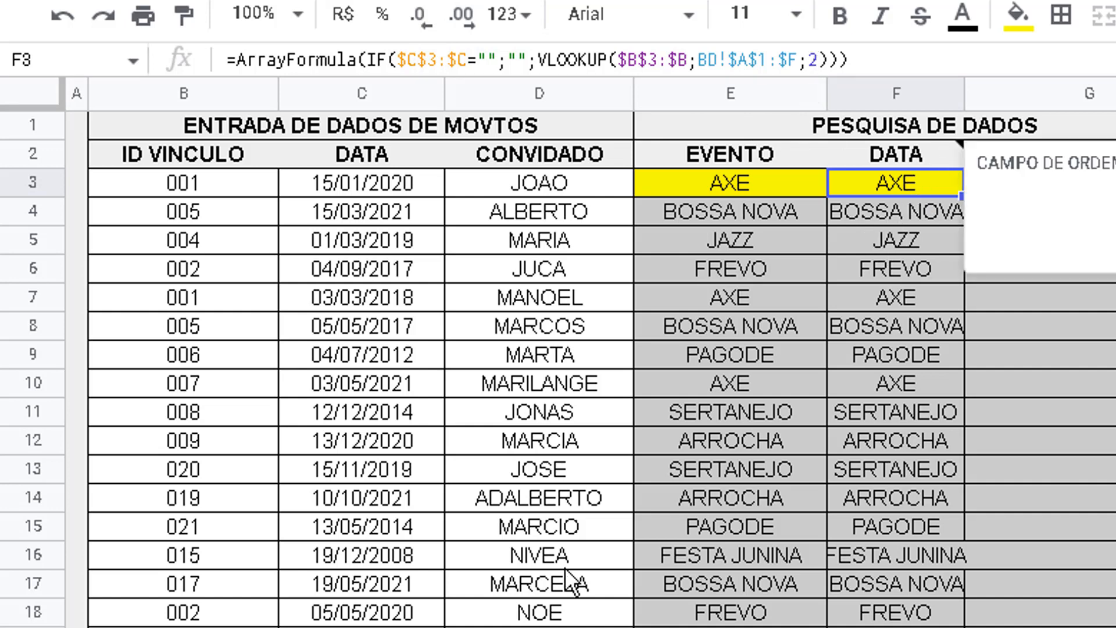
click(180, 626)
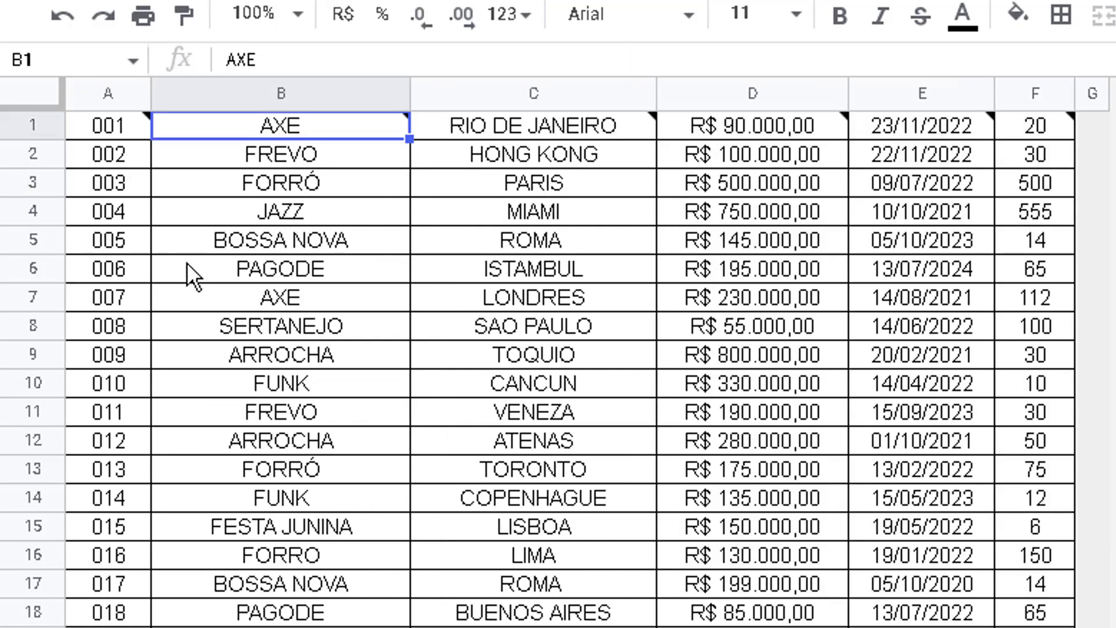
click(117, 135)
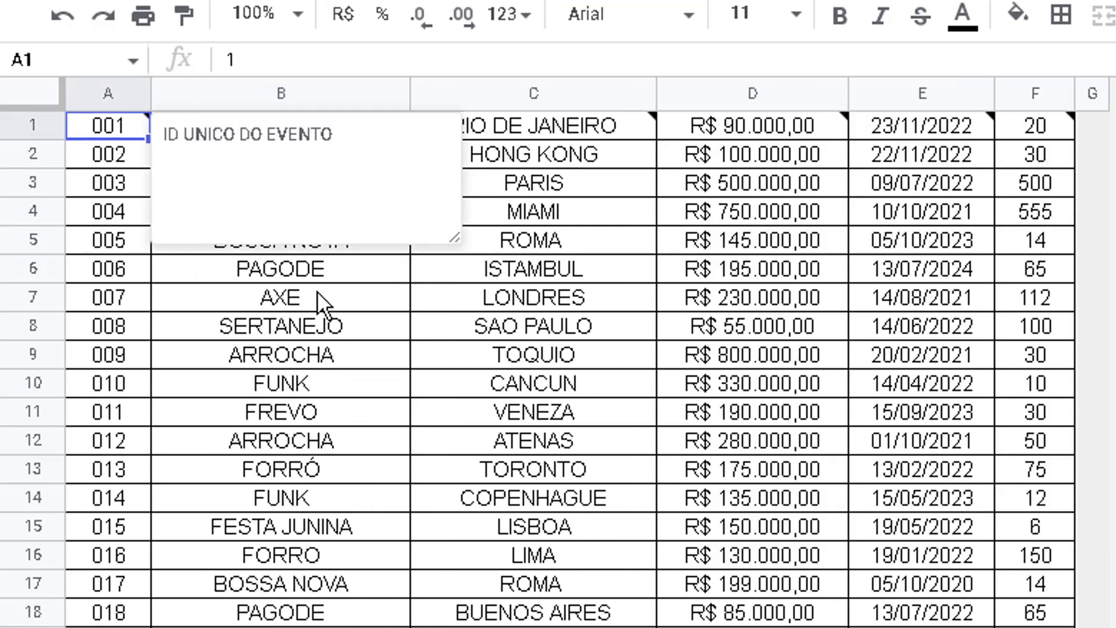
click(389, 297)
click(481, 241)
click(690, 209)
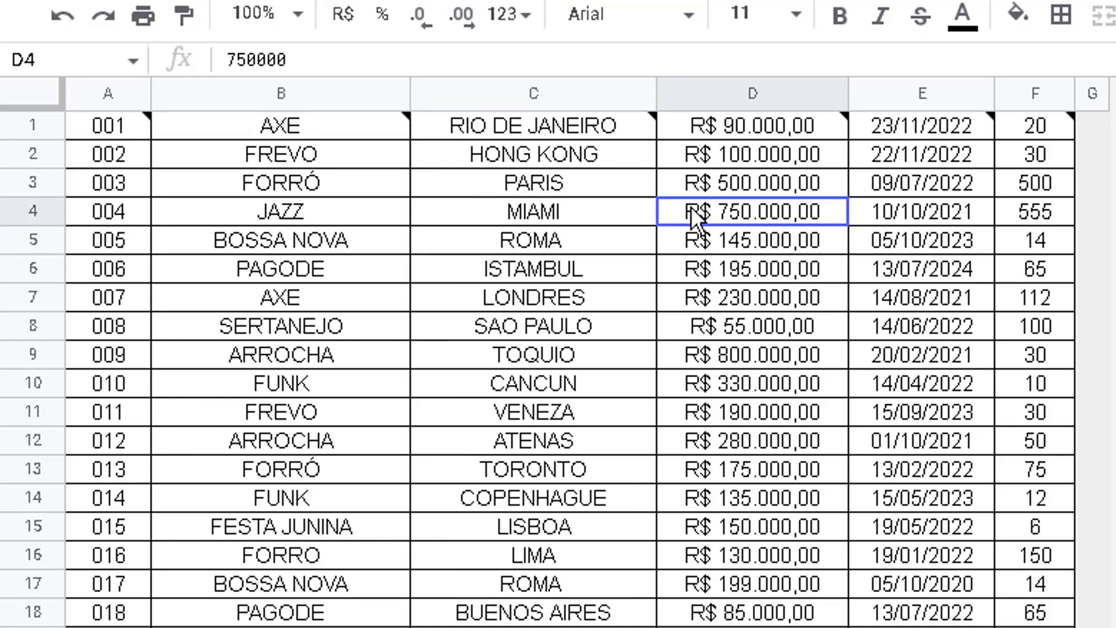
click(922, 128)
click(465, 626)
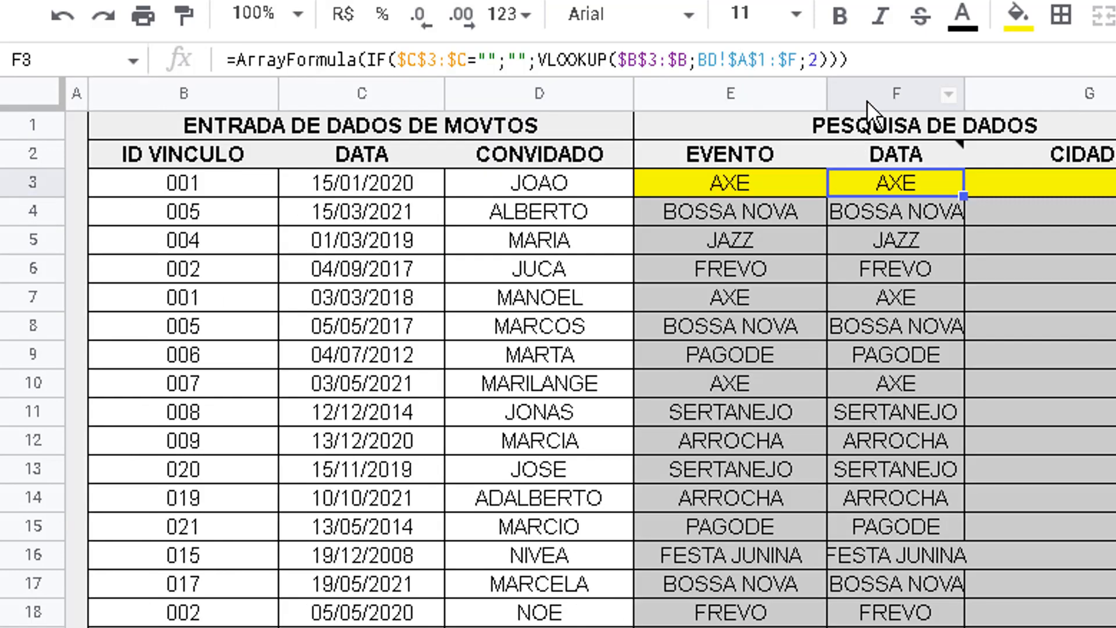
Set the VLOOKUP column index in F3 to 5 and apply F4's date formatting to F3
click(882, 145)
click(894, 183)
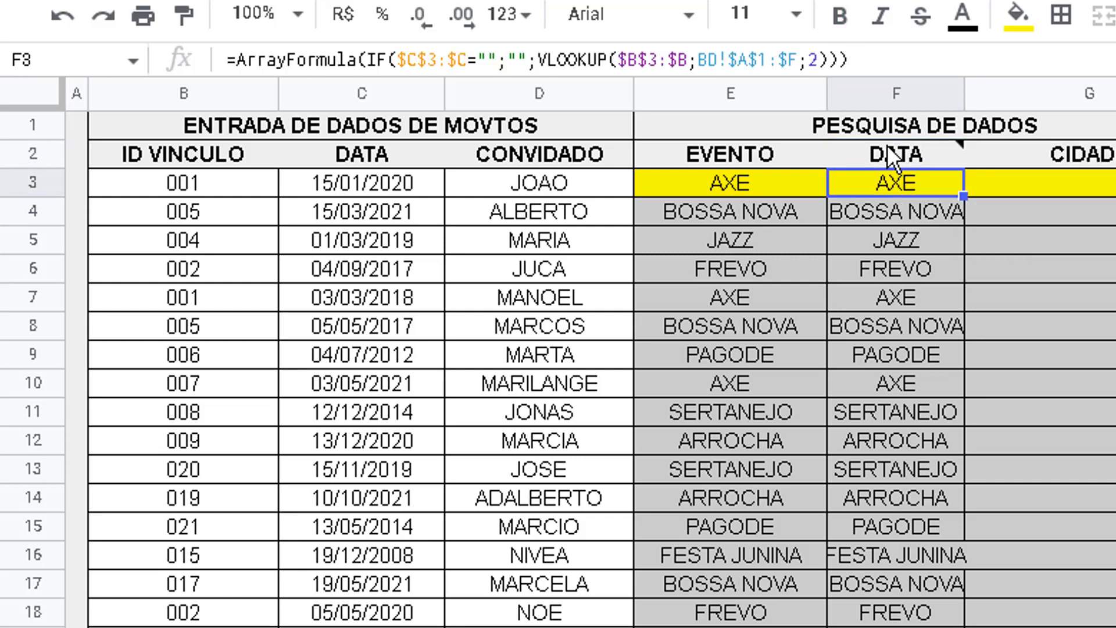
double_click(812, 58)
text(3)
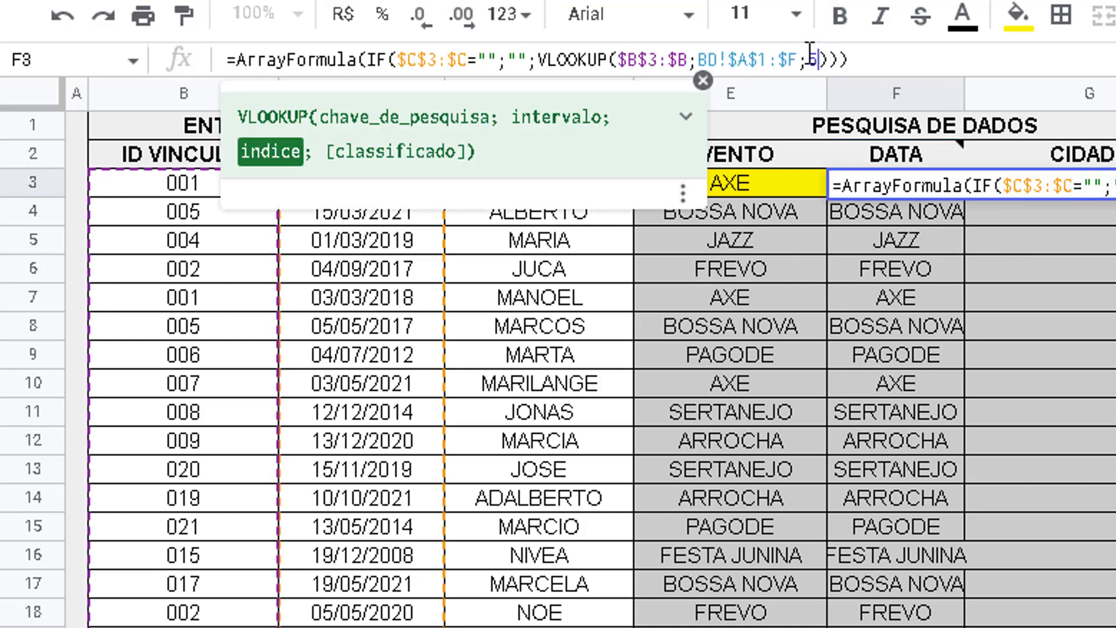
key(Return)
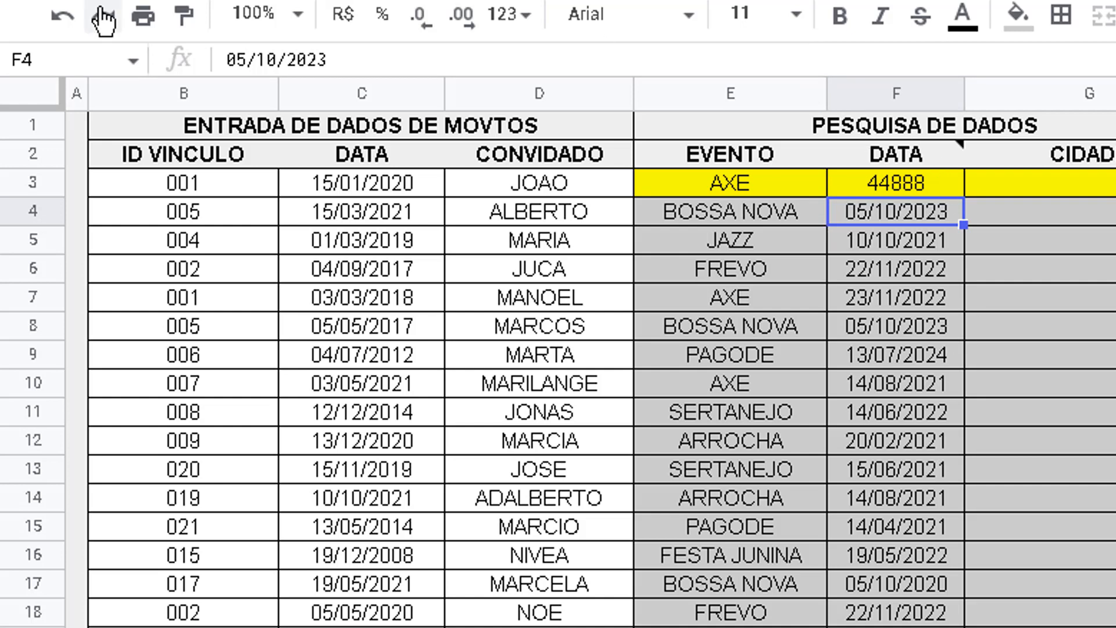
click(184, 16)
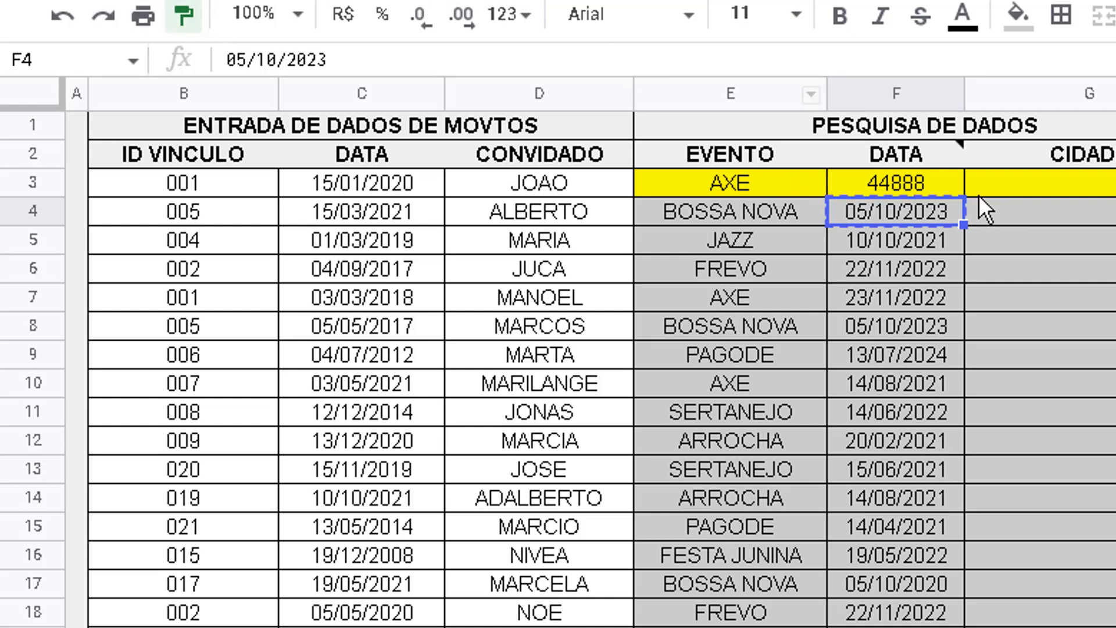
click(933, 179)
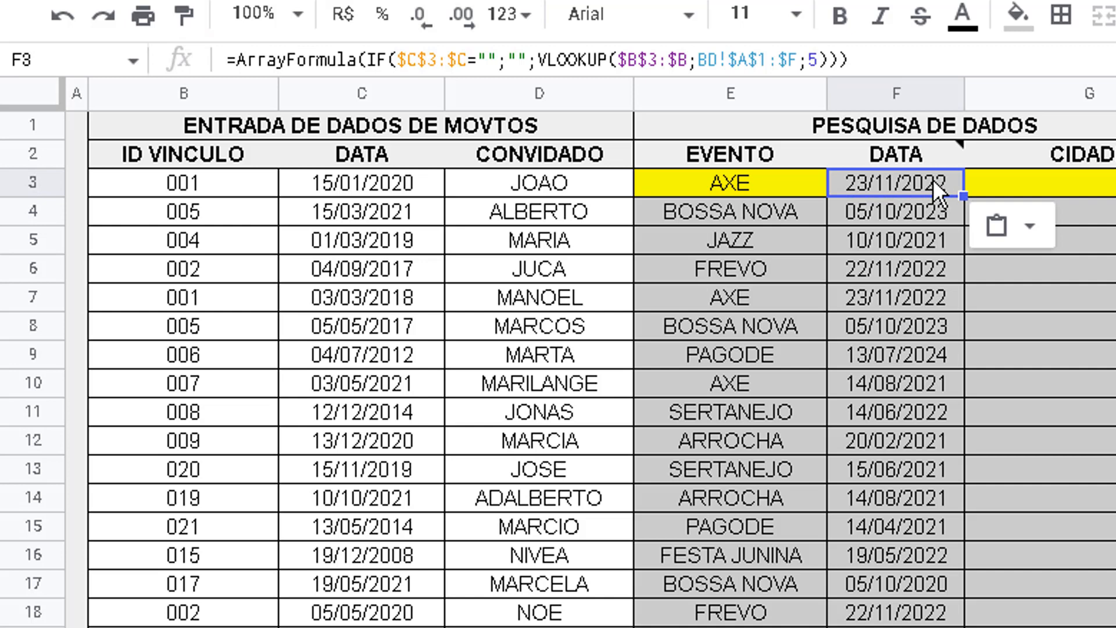
Check the date retrieved for ID 001 against the event date of the same ID in the BD sheet
click(218, 191)
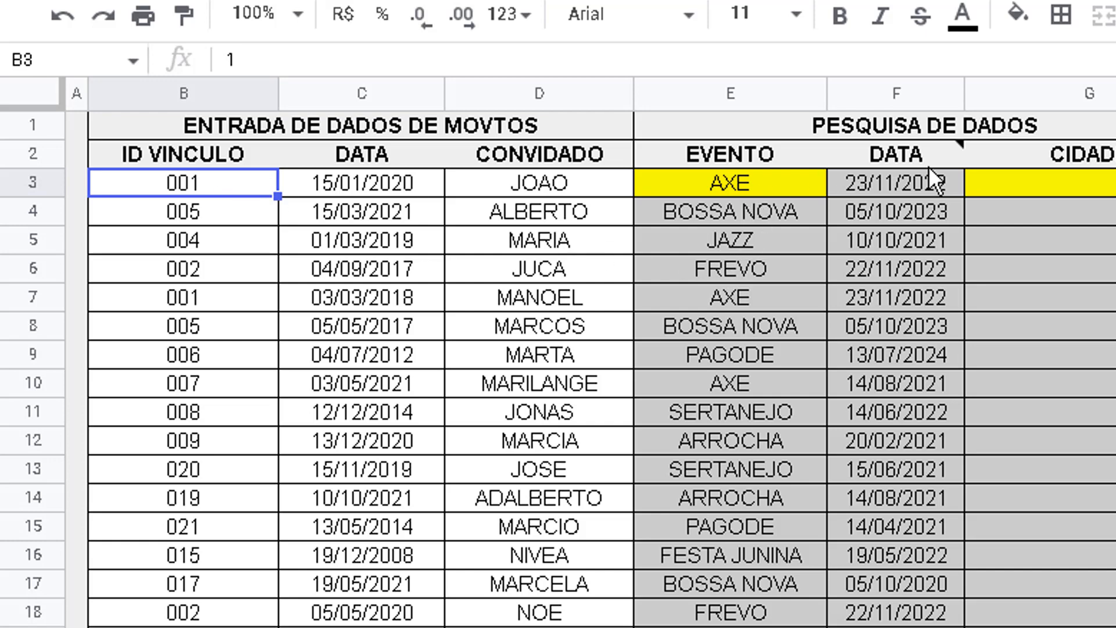
click(264, 627)
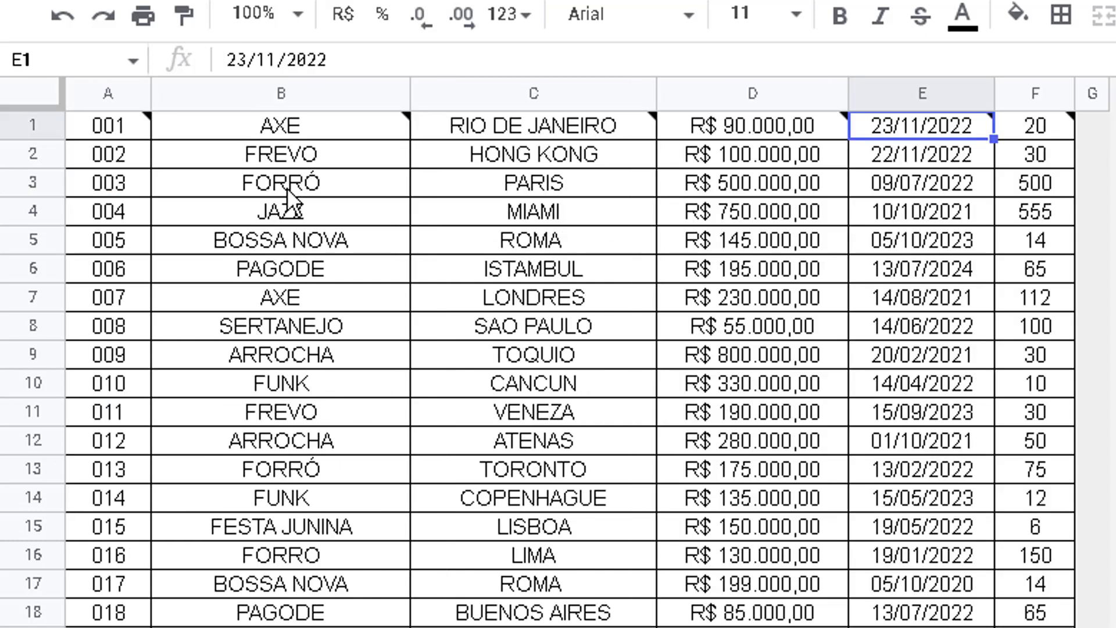
click(127, 127)
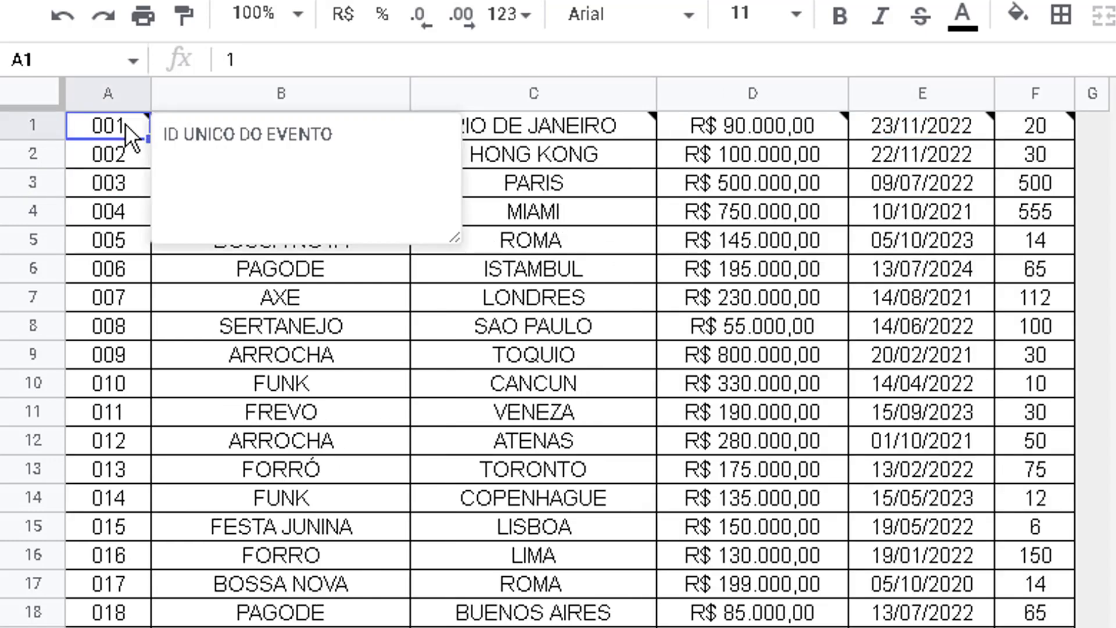
click(944, 133)
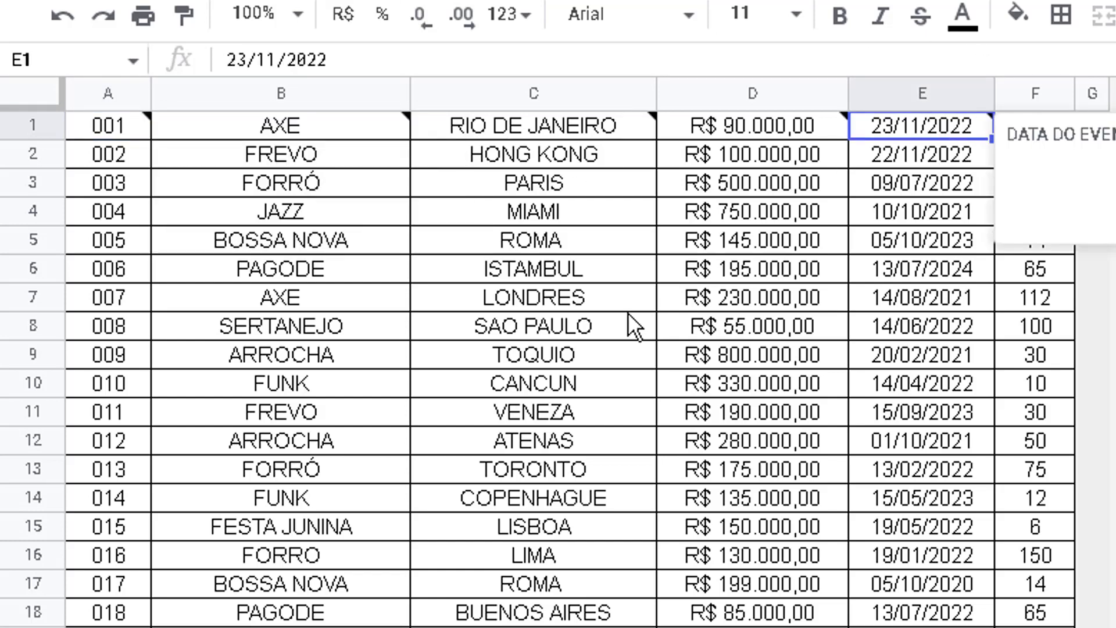
click(645, 627)
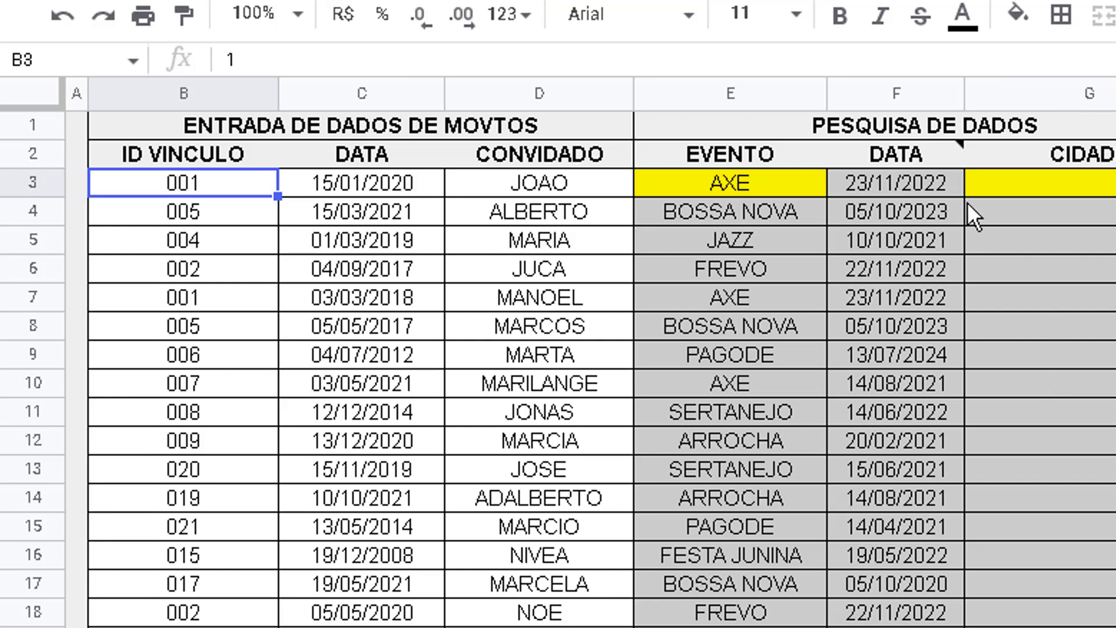
Fill cell F3 under DATA with yellow
click(892, 176)
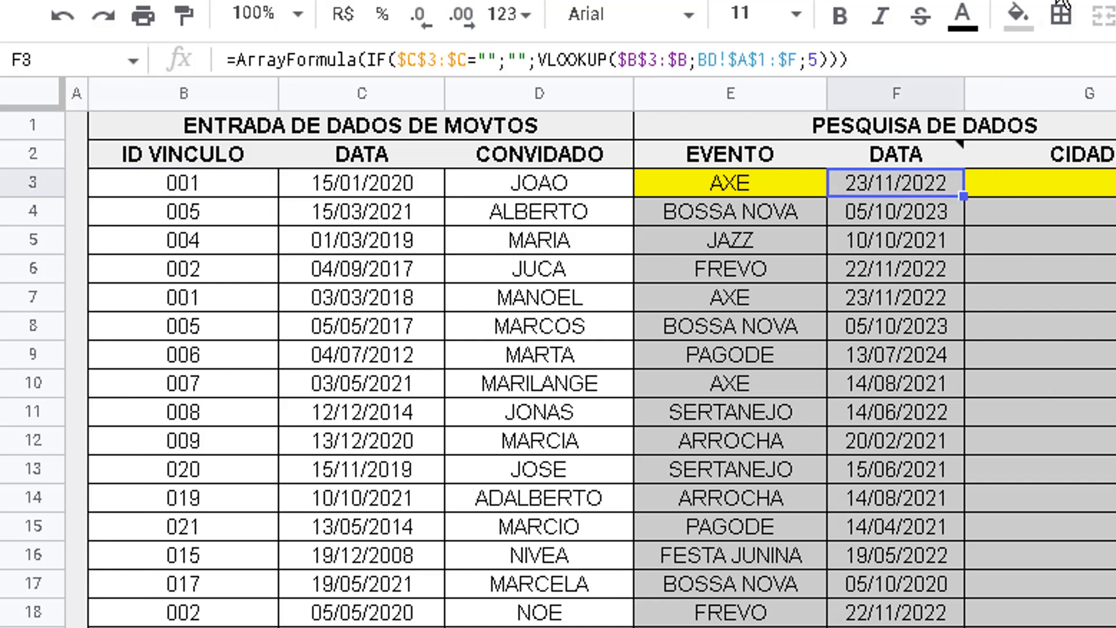
click(1017, 13)
click(1111, 145)
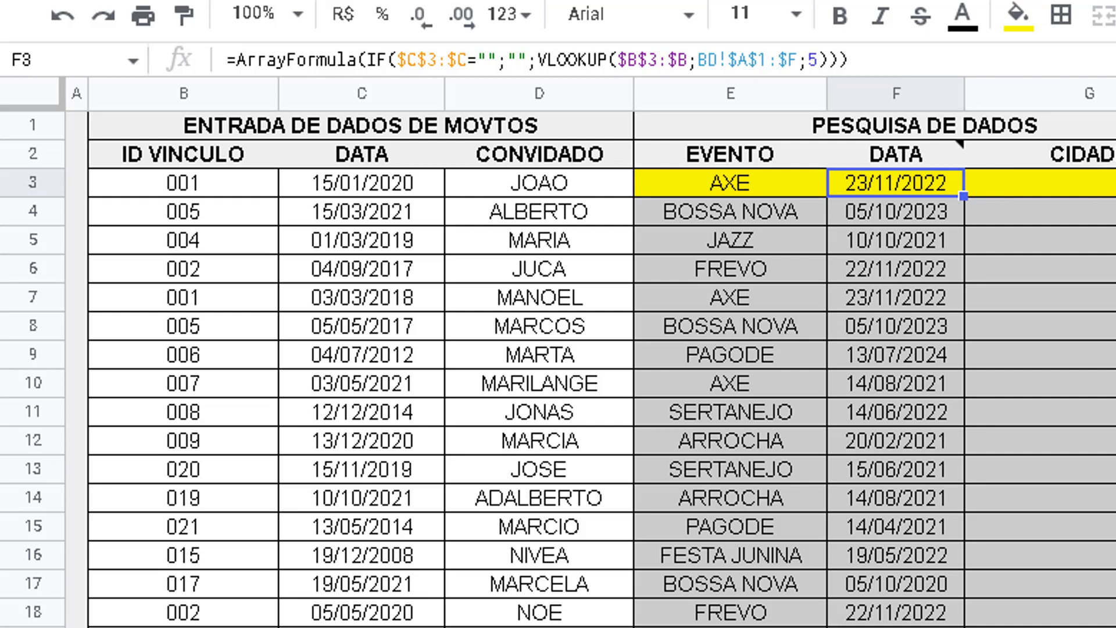
Review the ID, event, city and last data columns on the BD sheet as lookup sources
key(ctrl+shift+Page_Up)
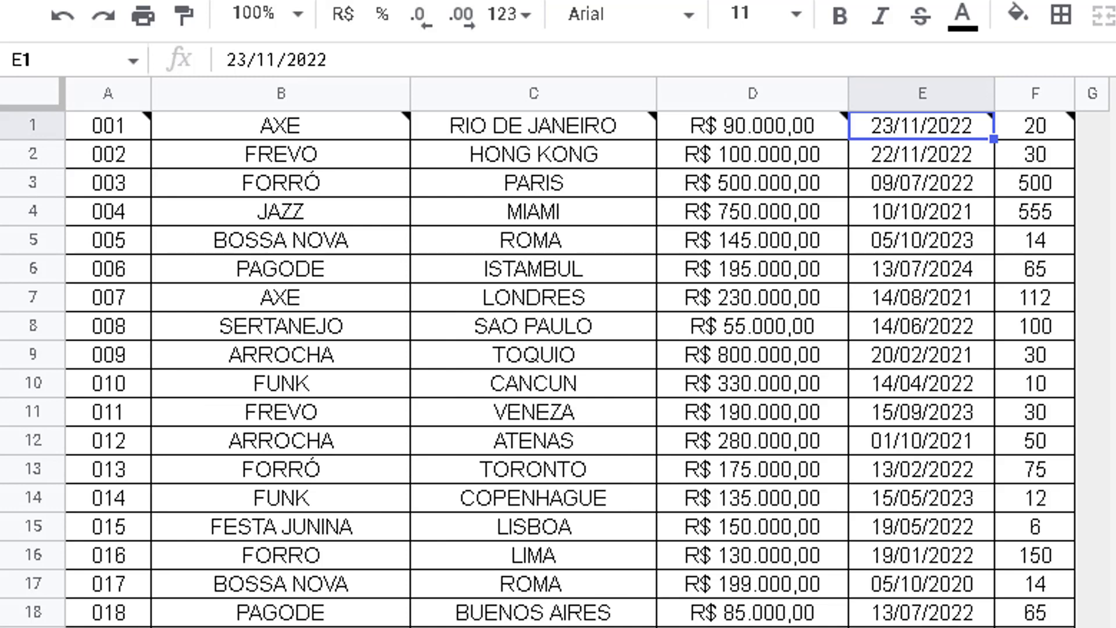
click(116, 207)
click(305, 191)
click(472, 216)
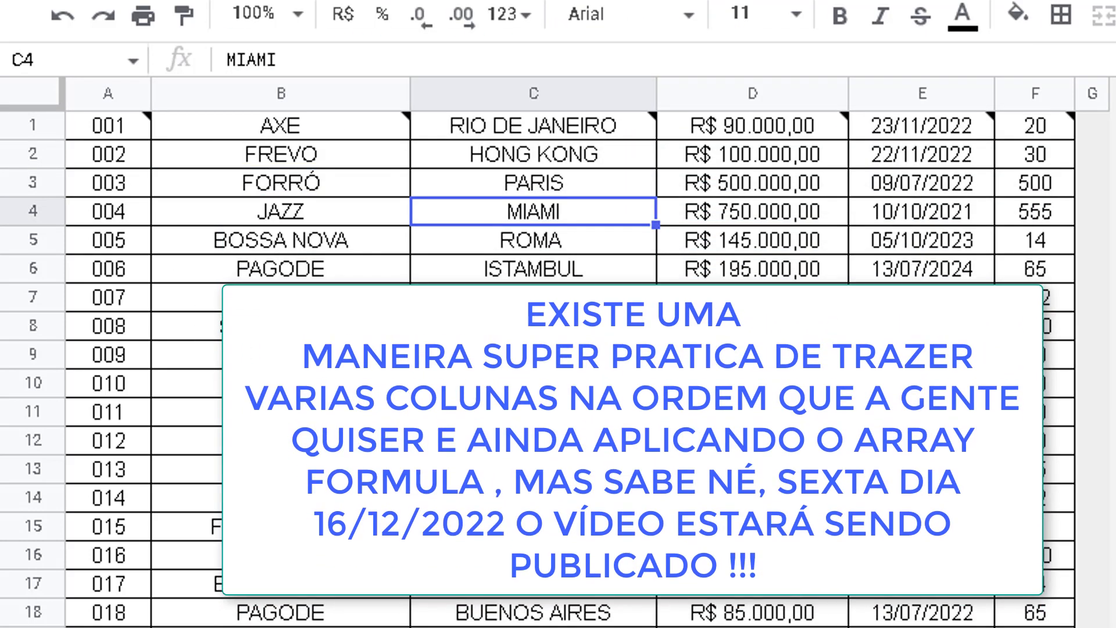
click(273, 185)
click(1033, 189)
click(616, 174)
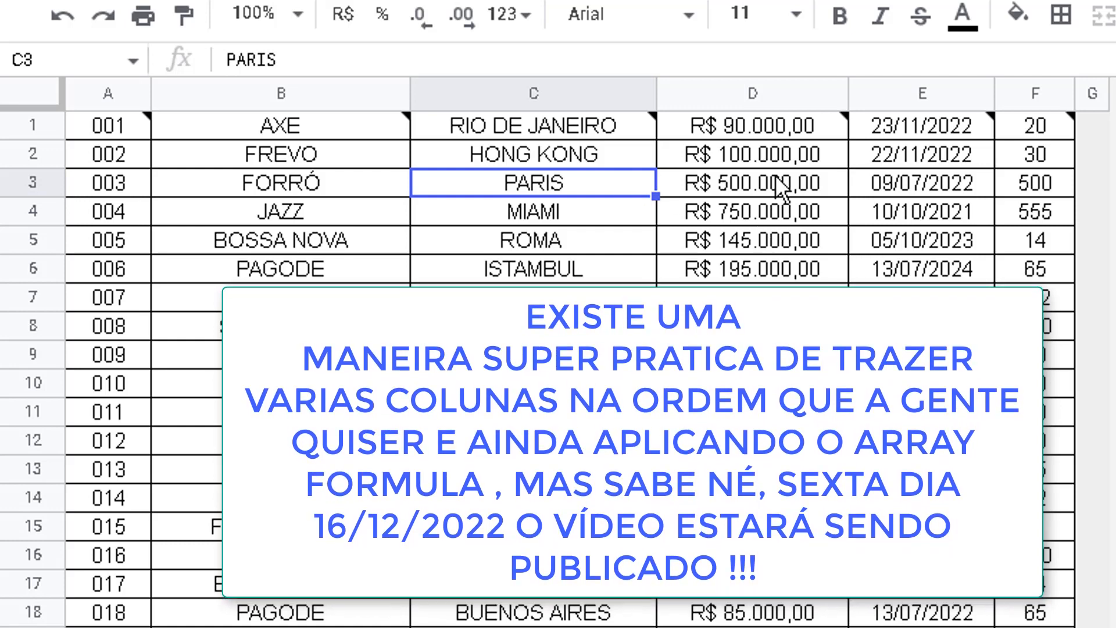
Count across the BD sheet's columns from ID through event to city to determine the city's column index
click(145, 178)
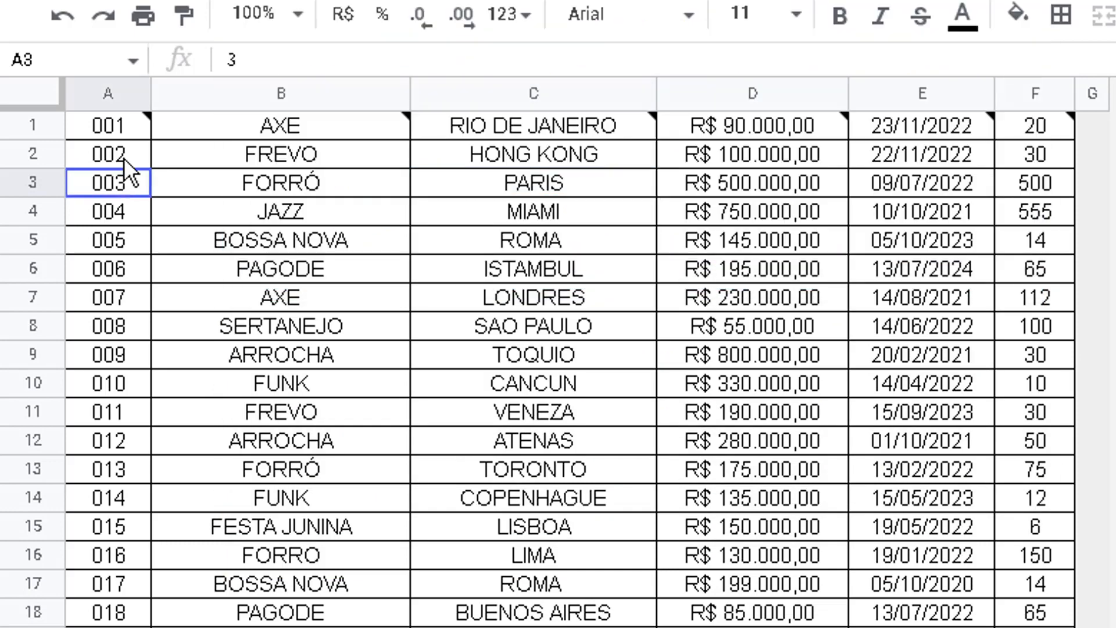
click(279, 157)
click(484, 211)
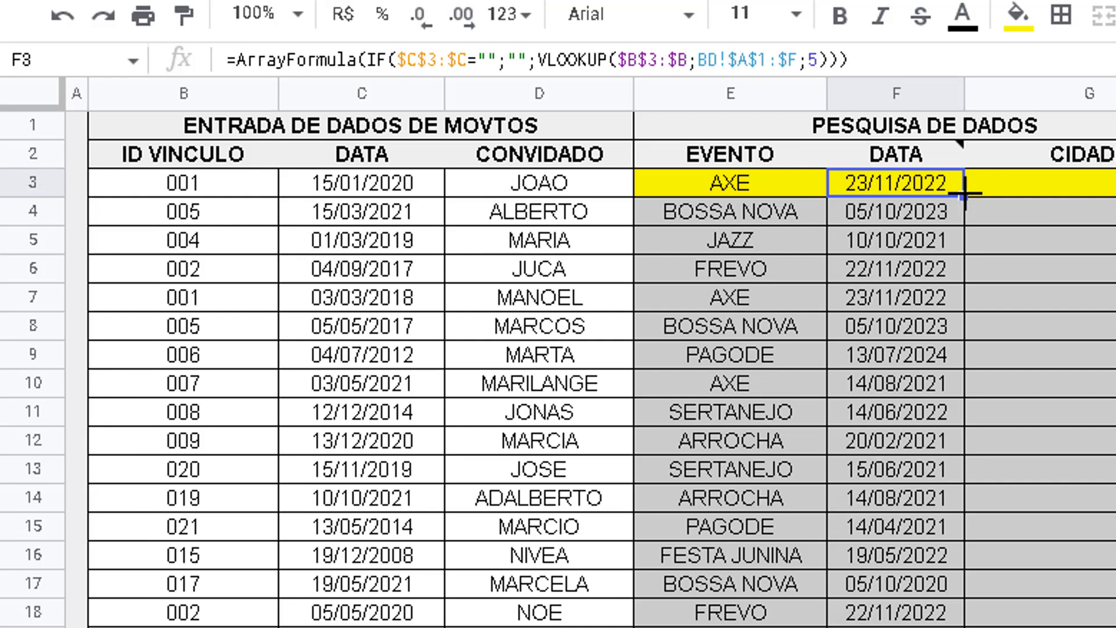
Fill F3's ArrayFormula VLOOKUP across to G3 under CIDADE and set its column index to 3
drag(963, 195, 1012, 183)
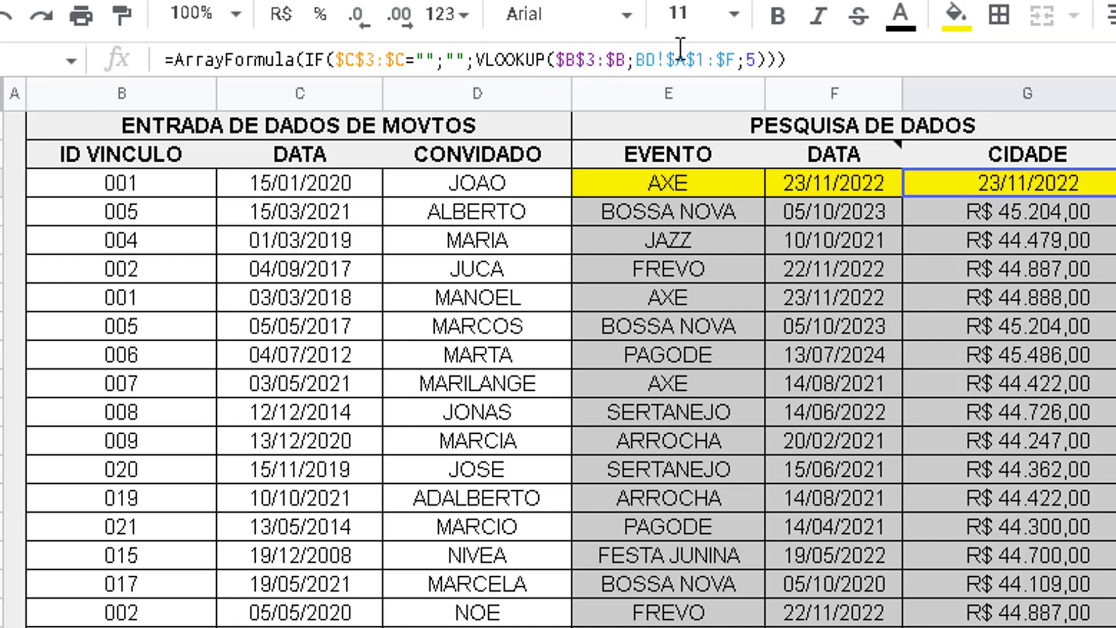
double_click(749, 58)
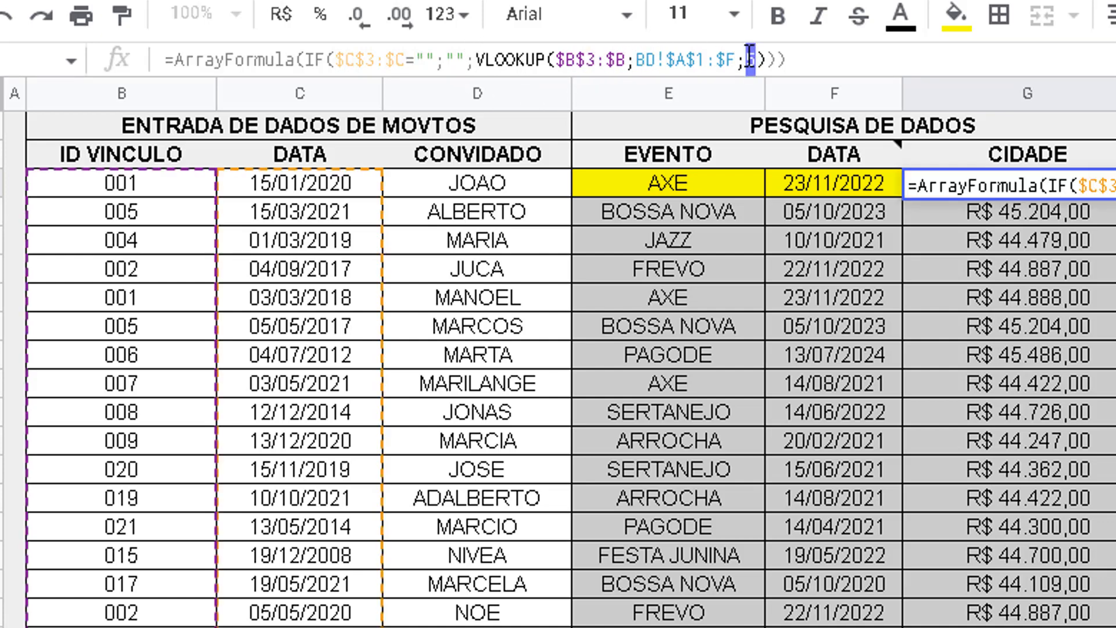
text(4)
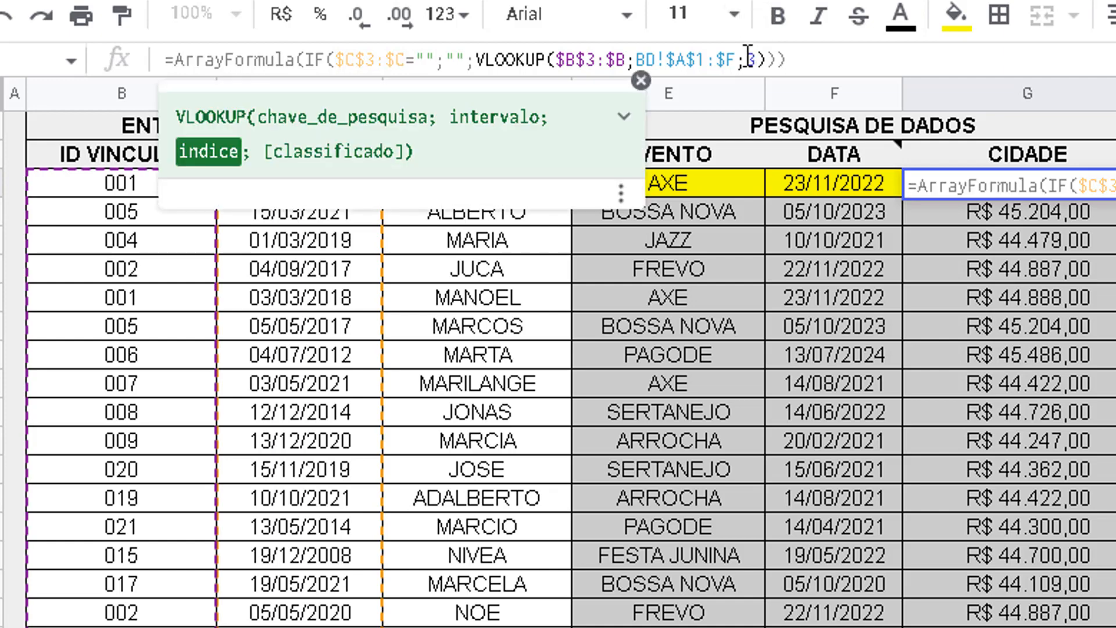
key(Return)
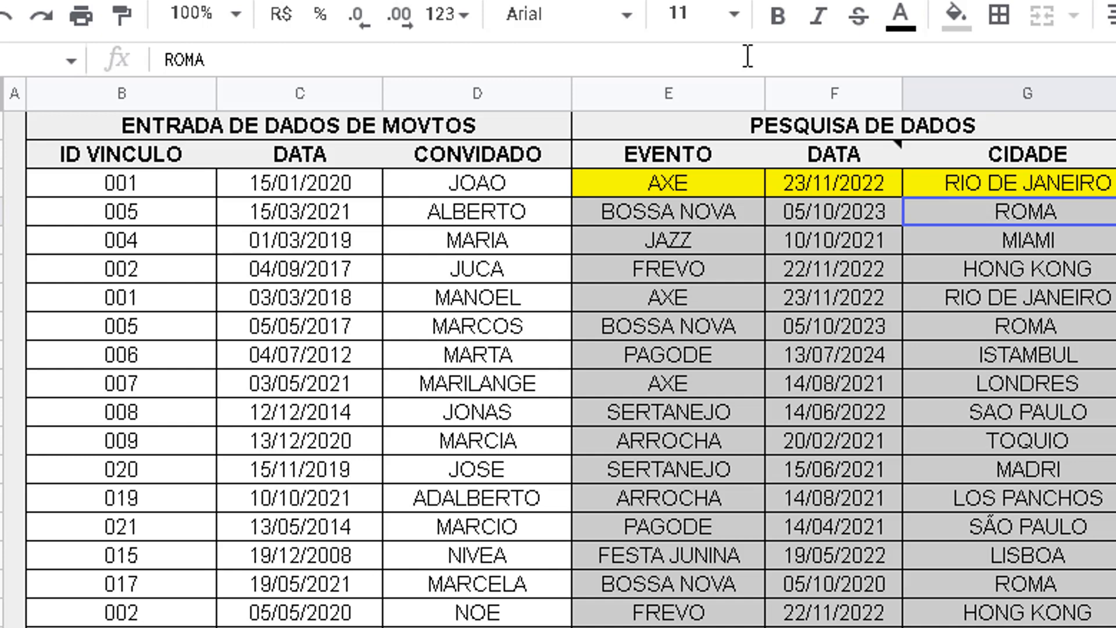
click(736, 185)
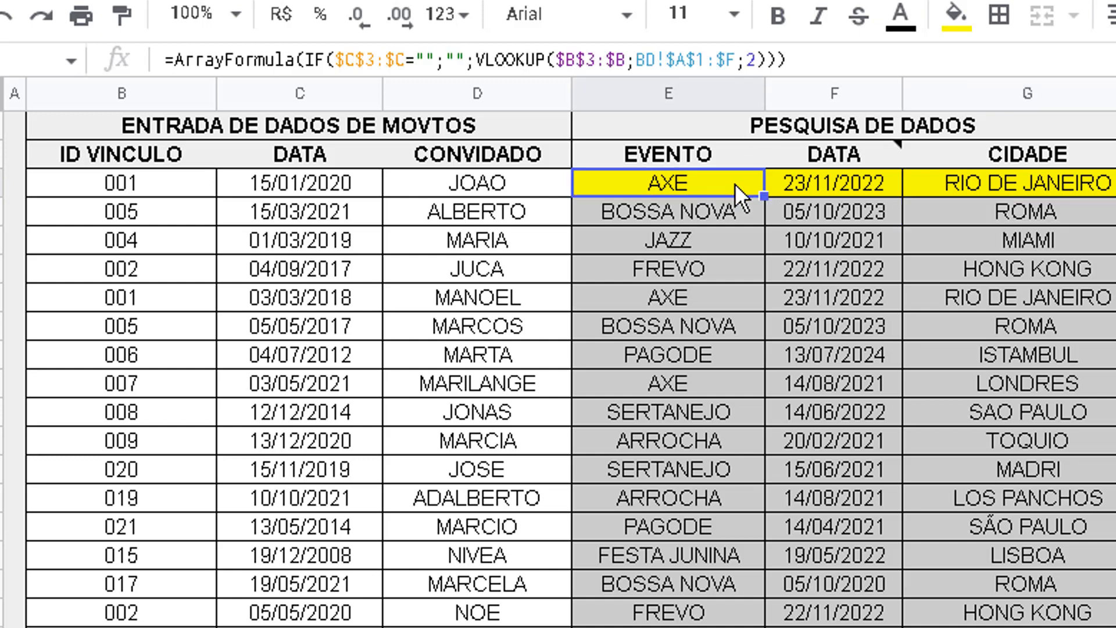